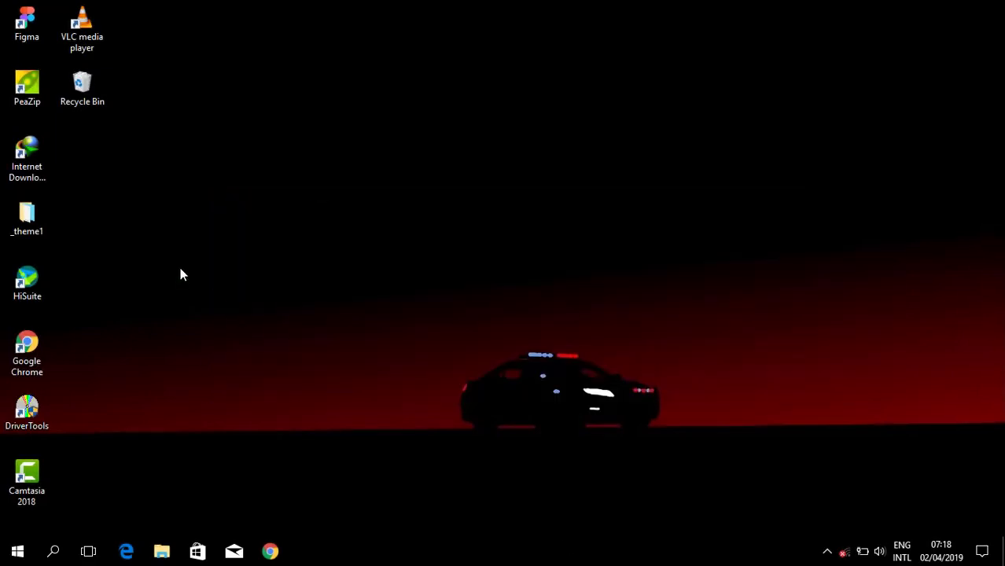
Set wallpaper.jpg from the _theme1 desktop folder as the desktop background and minimize the folder window.
double_click(23, 221)
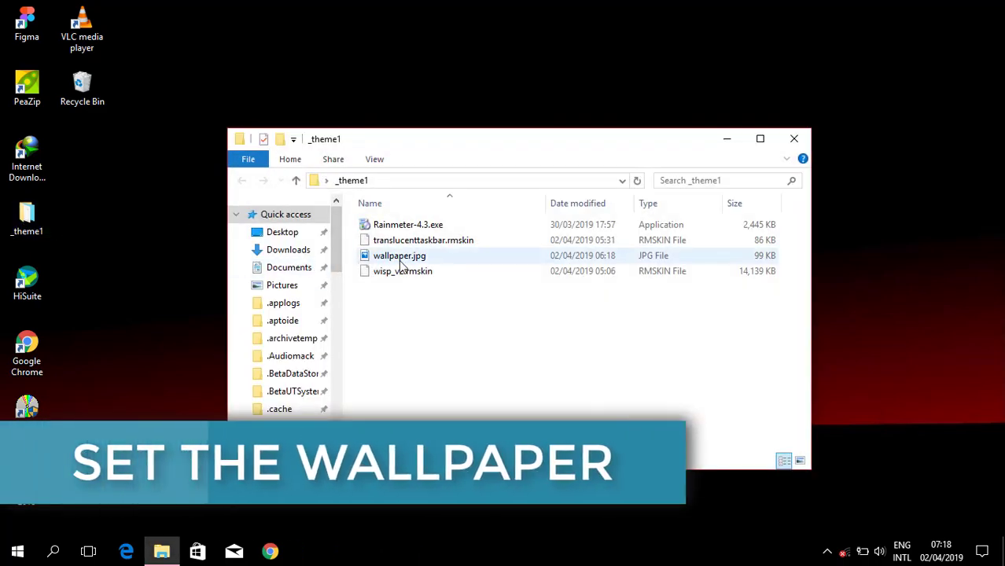
click(399, 258)
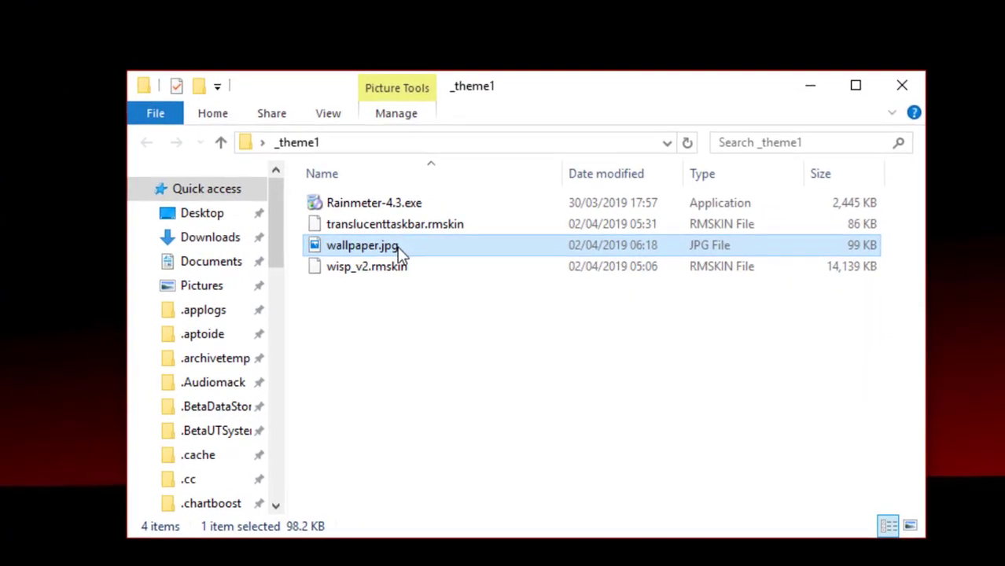
right_click(422, 256)
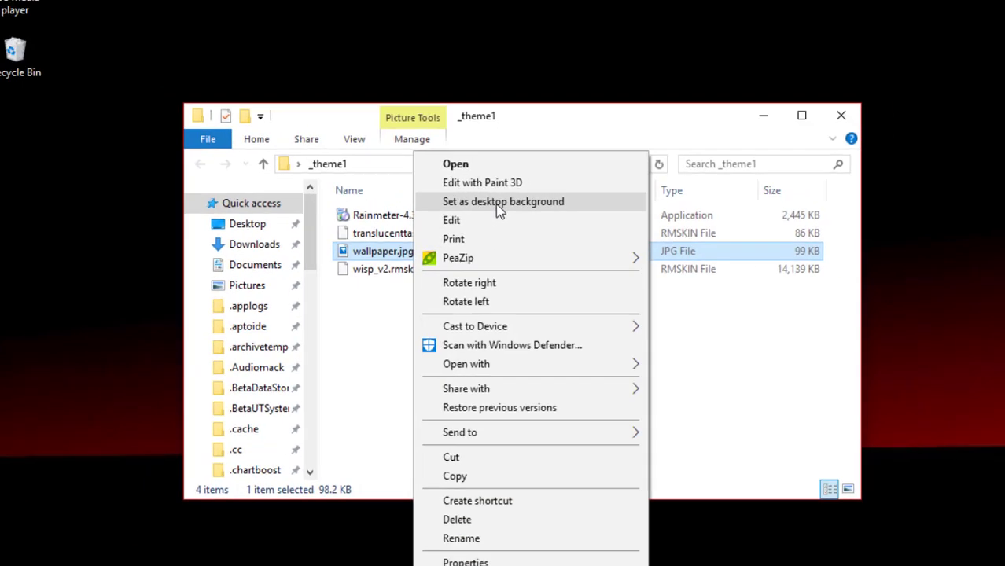
click(495, 189)
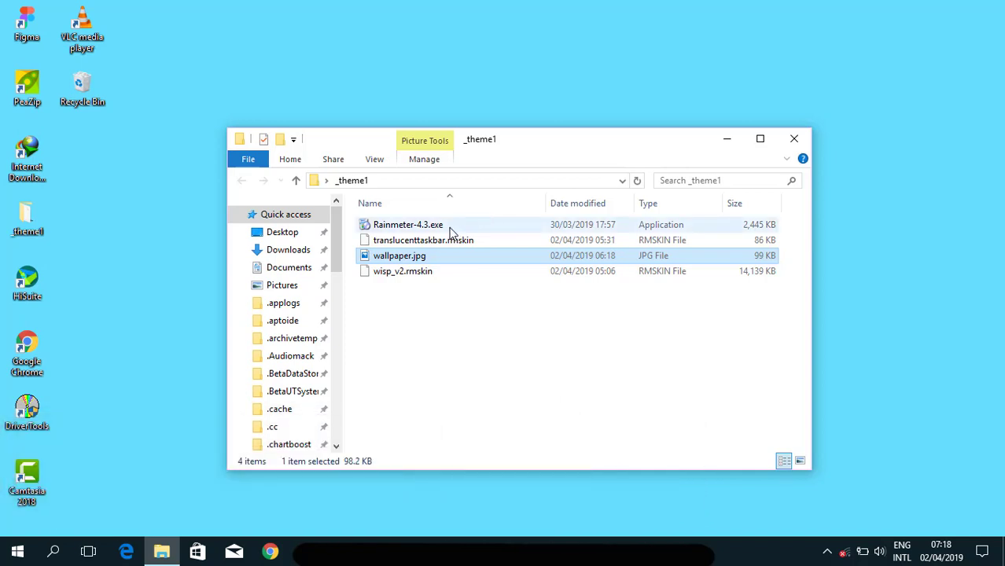
click(728, 140)
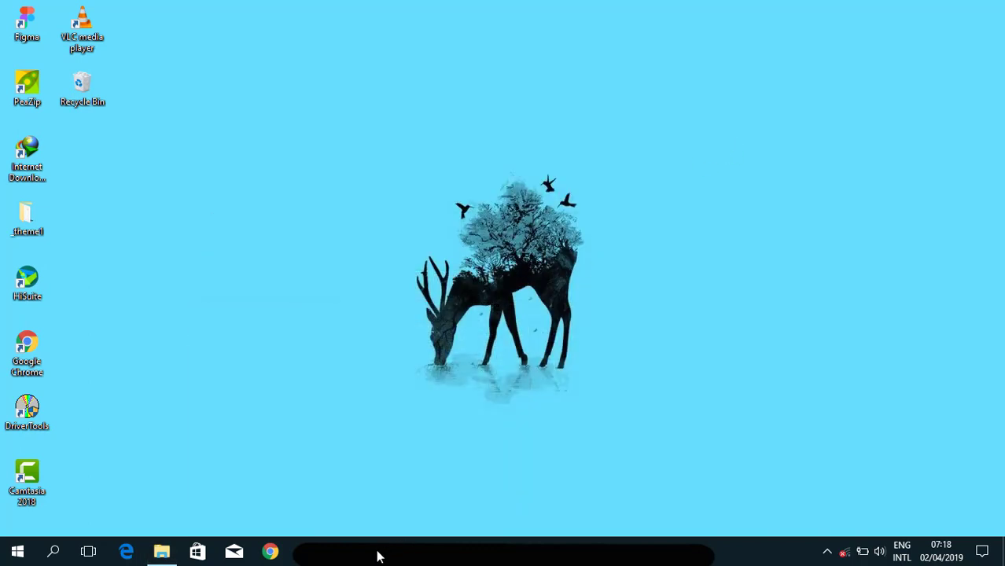
Add the Links toolbar to the taskbar and place it before the pinned app icons so they sit near the taskbar's centre.
right_click(378, 556)
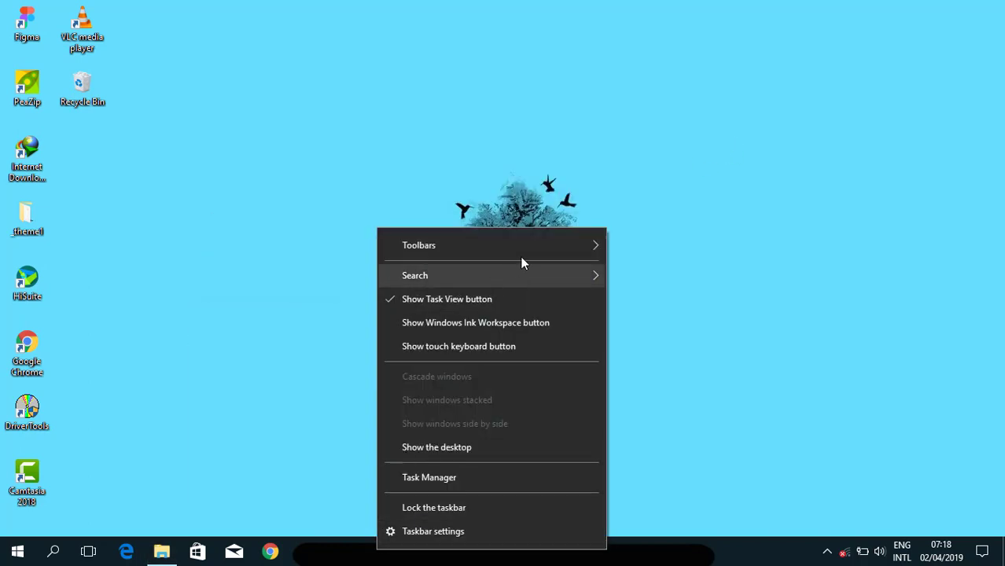
mouse_move(573, 241)
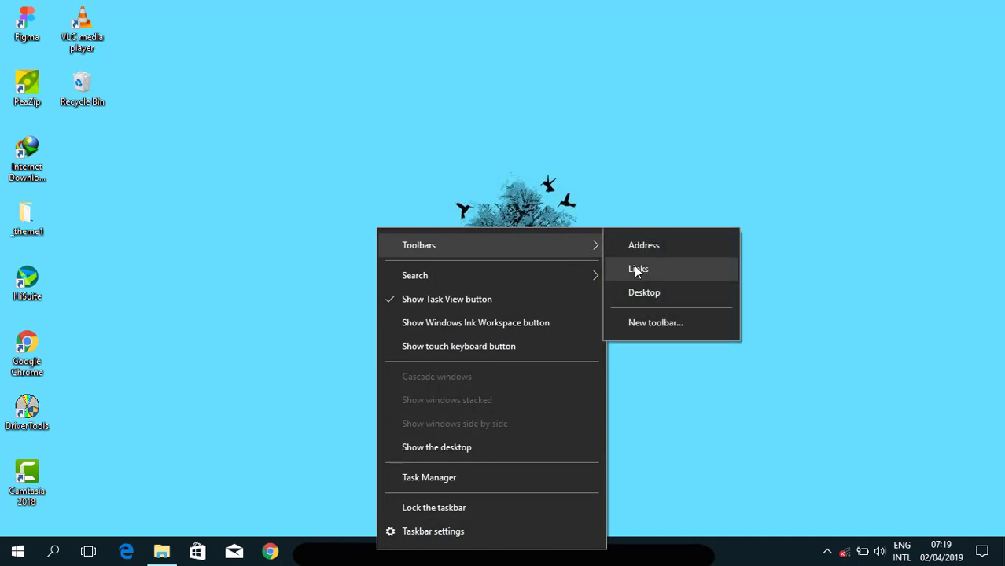
click(665, 271)
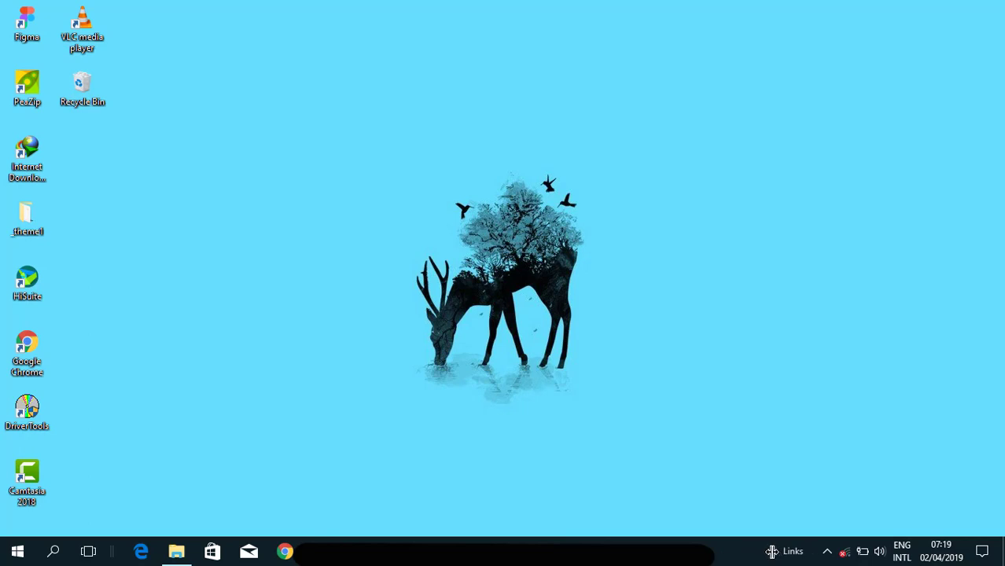
drag(535, 549, 87, 552)
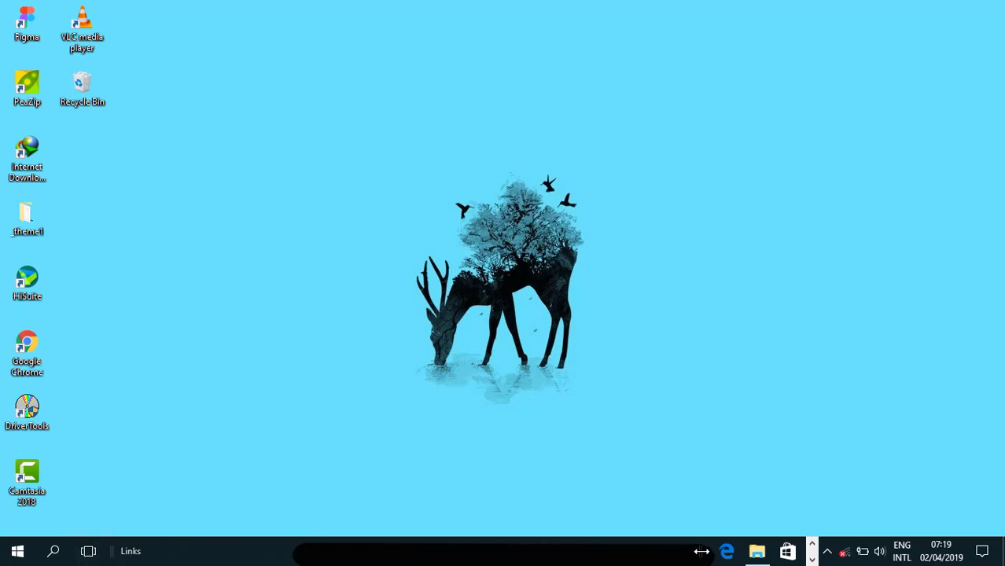
drag(701, 552, 384, 549)
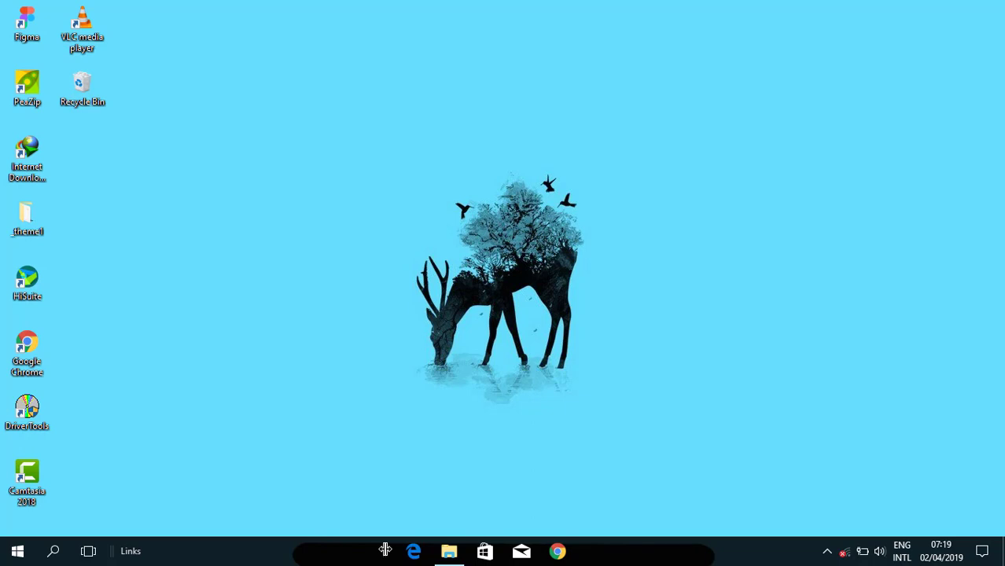
Hide the title and text of the Links toolbar on the taskbar.
right_click(149, 559)
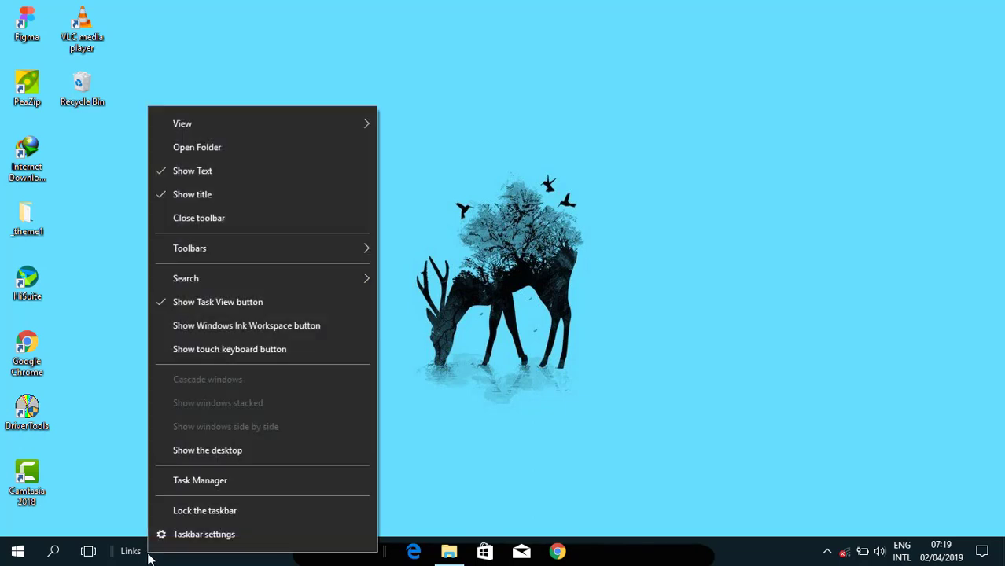
click(178, 196)
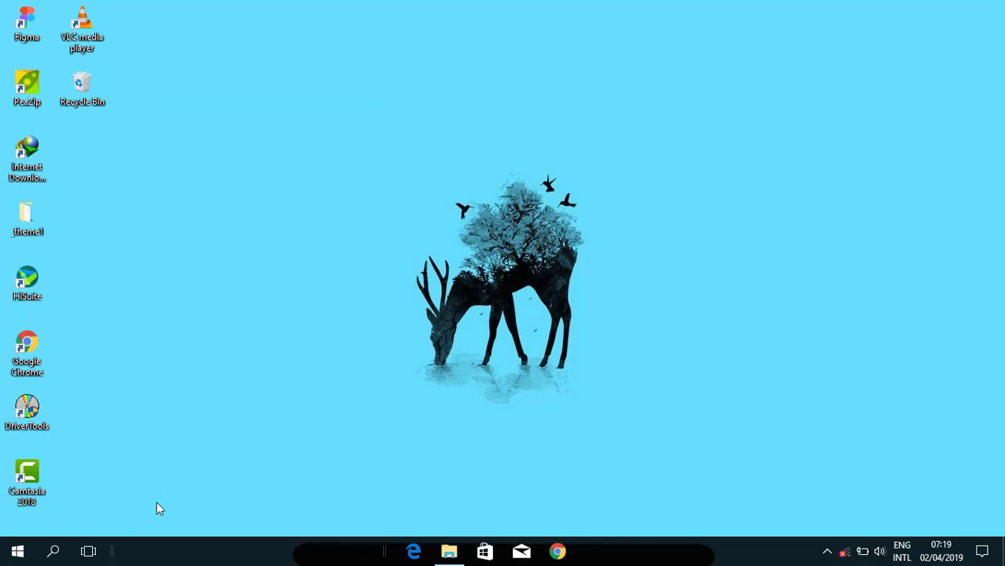
right_click(134, 560)
click(169, 180)
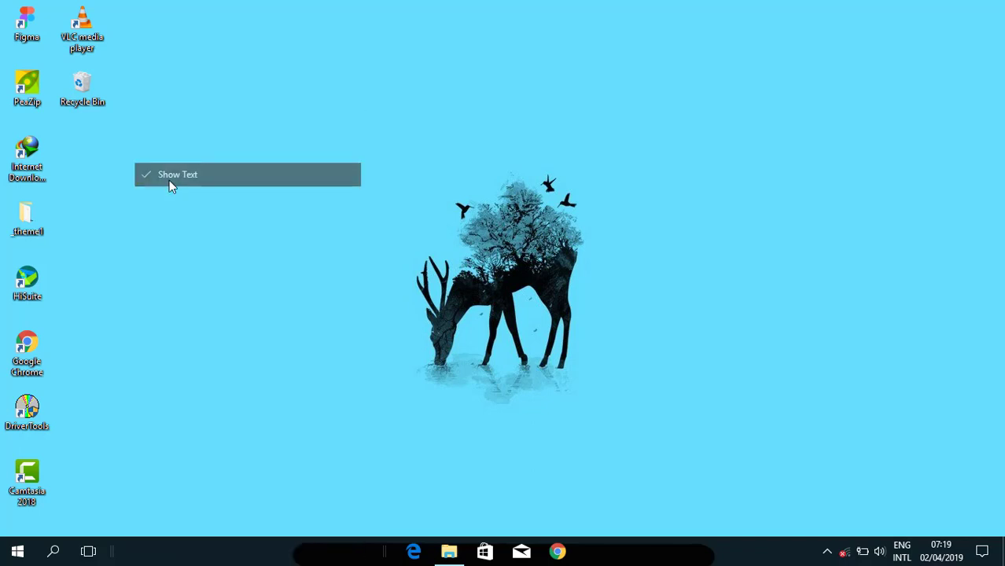
Shift the pinned app icons slightly closer to the middle of the taskbar and lock the taskbar.
right_click(352, 560)
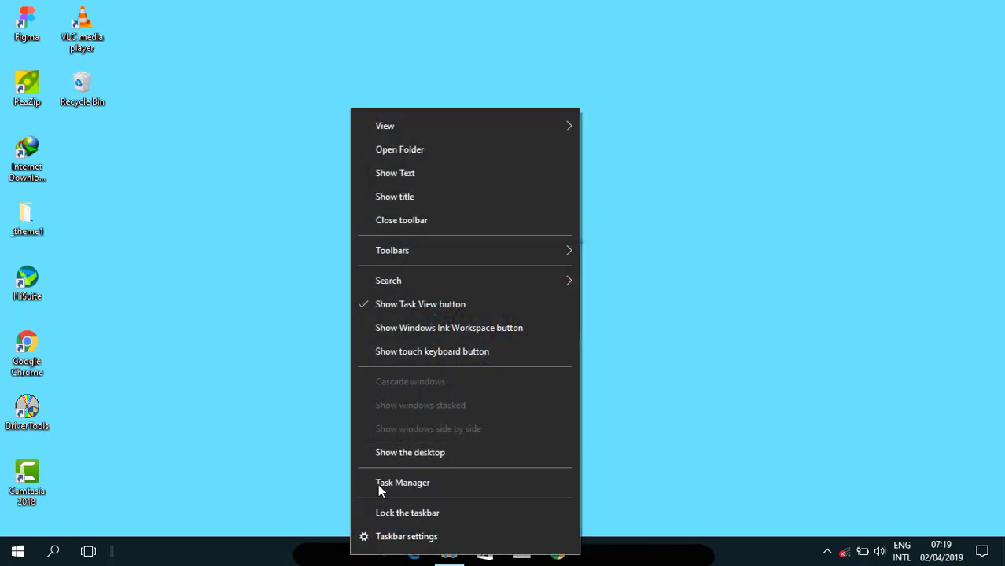
click(399, 513)
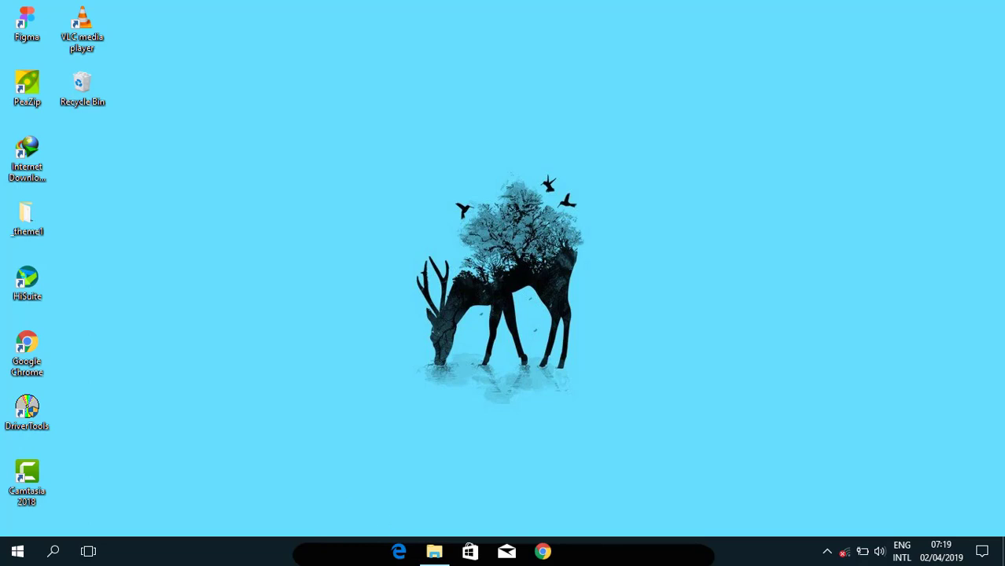
right_click(325, 552)
click(366, 522)
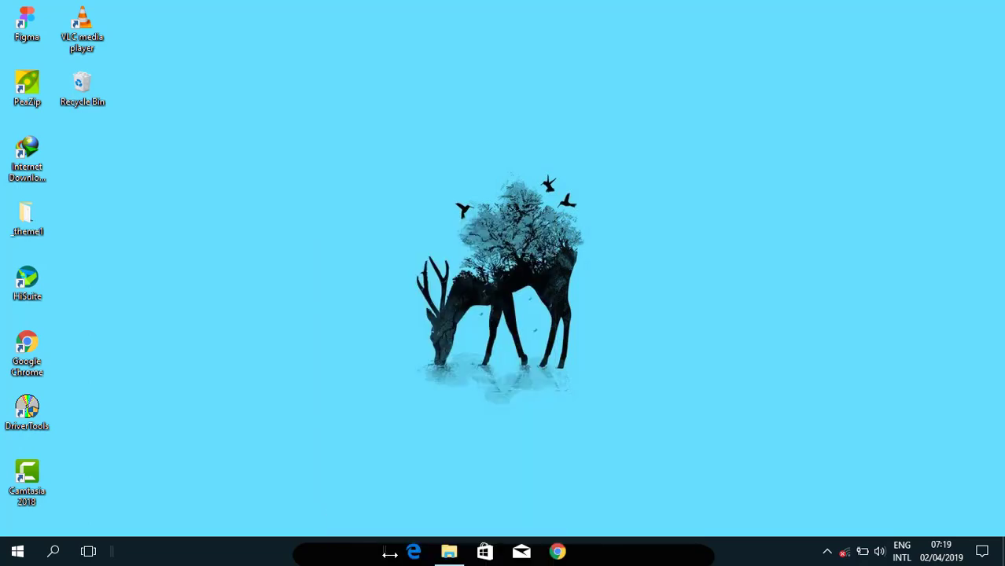
drag(392, 555, 415, 554)
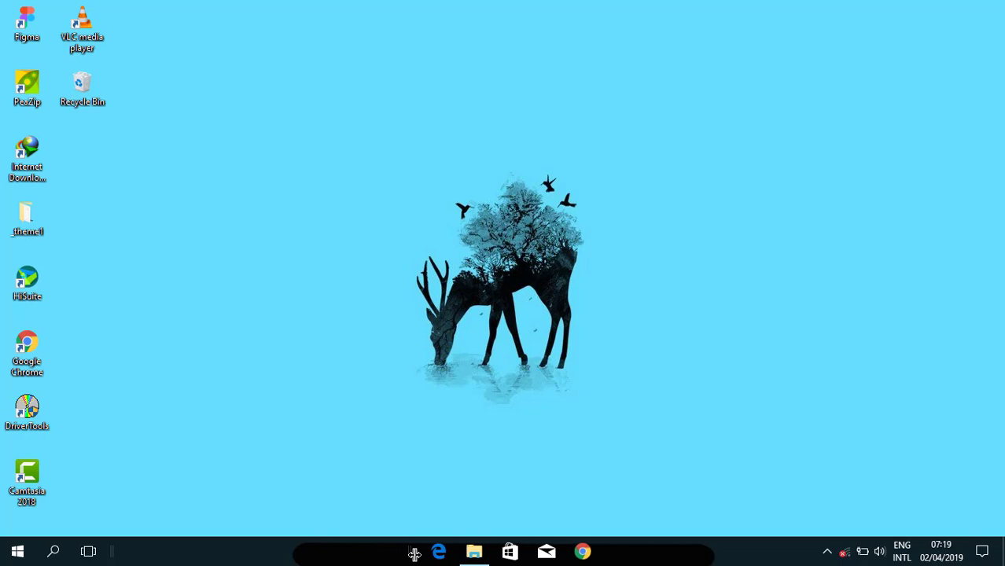
right_click(347, 553)
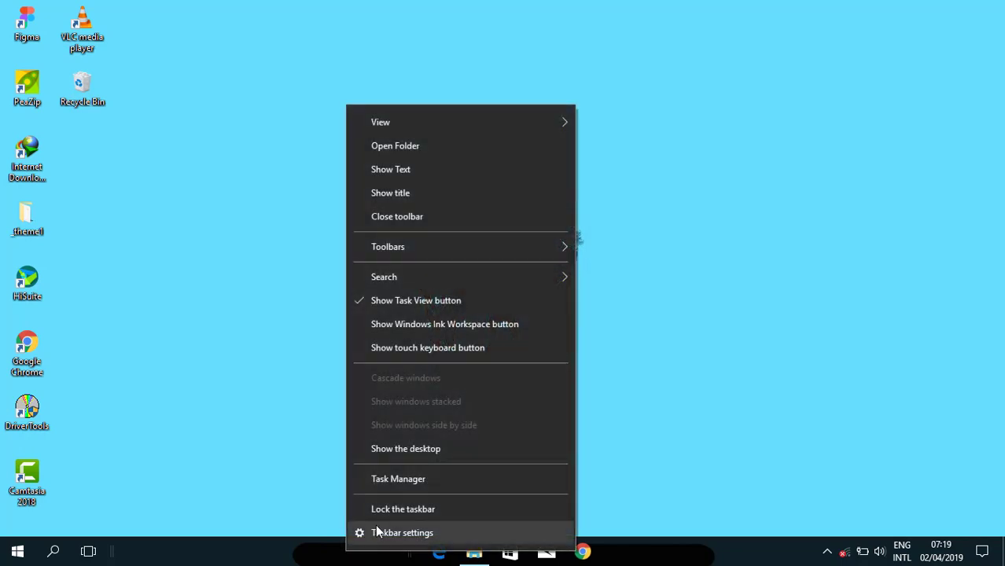
click(401, 510)
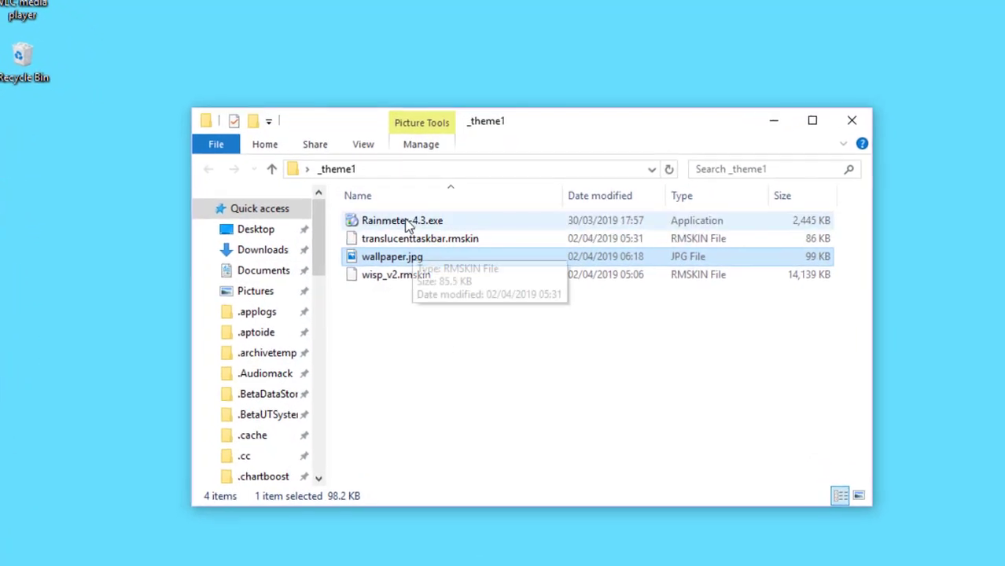
Install Rainmeter from Rainmeter-4.3.exe in English as a standard 64-bit installation launching on startup, and run it on finishing.
click(377, 217)
double_click(406, 220)
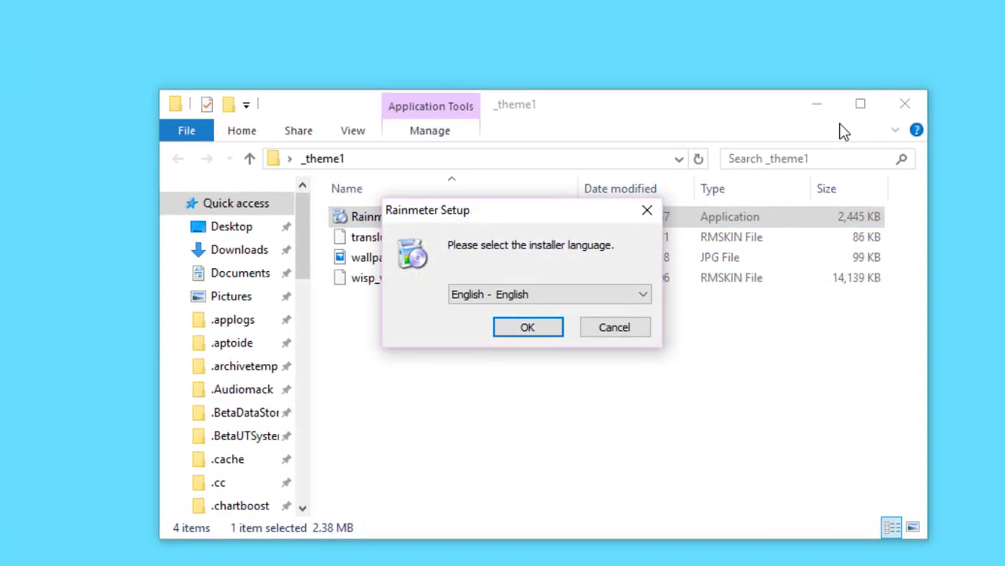
click(820, 106)
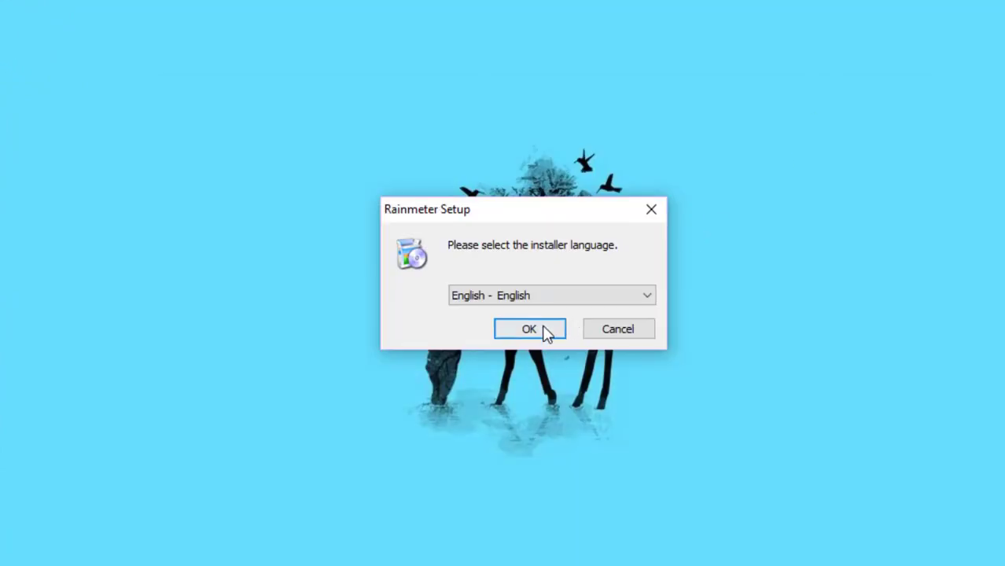
click(548, 332)
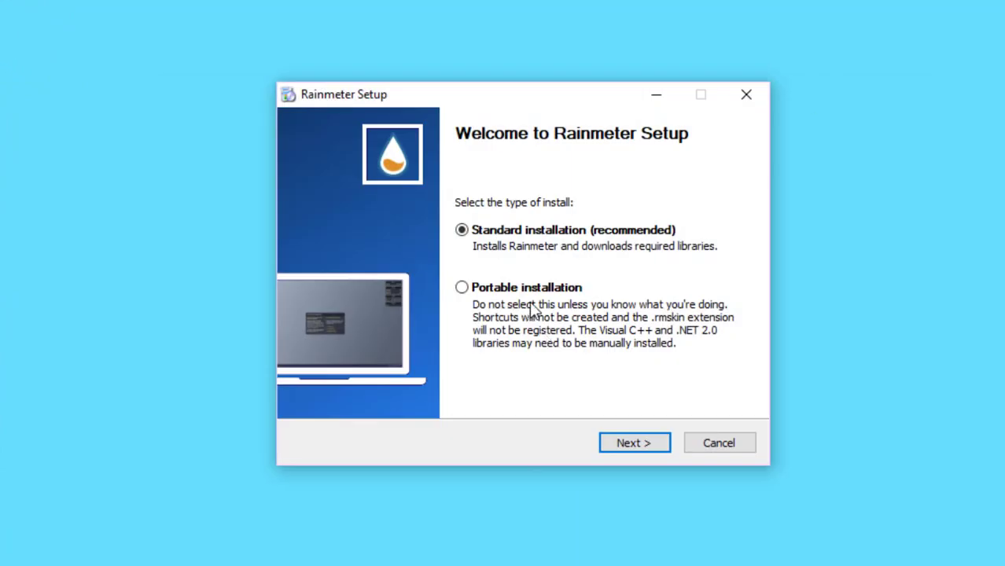
click(626, 445)
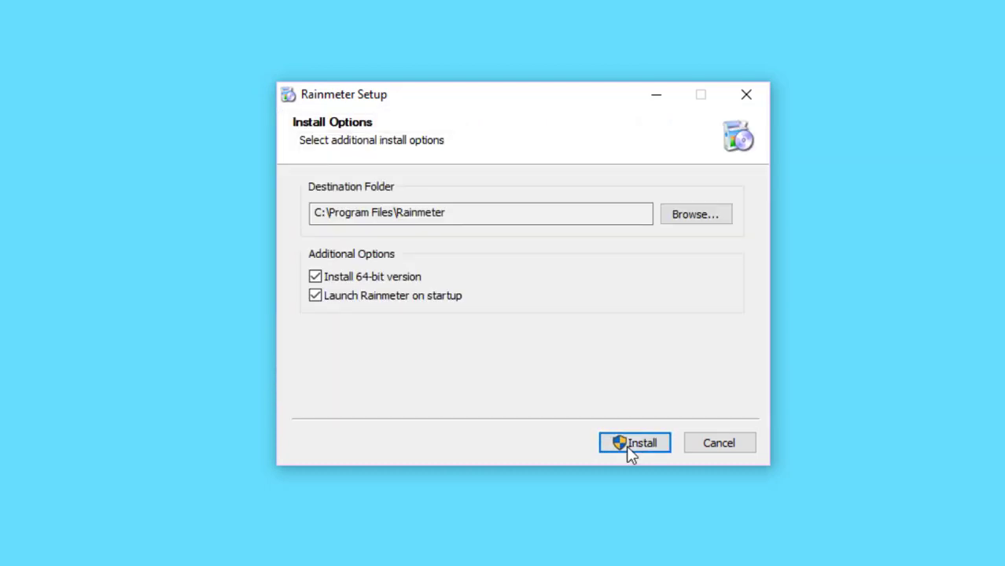
click(629, 445)
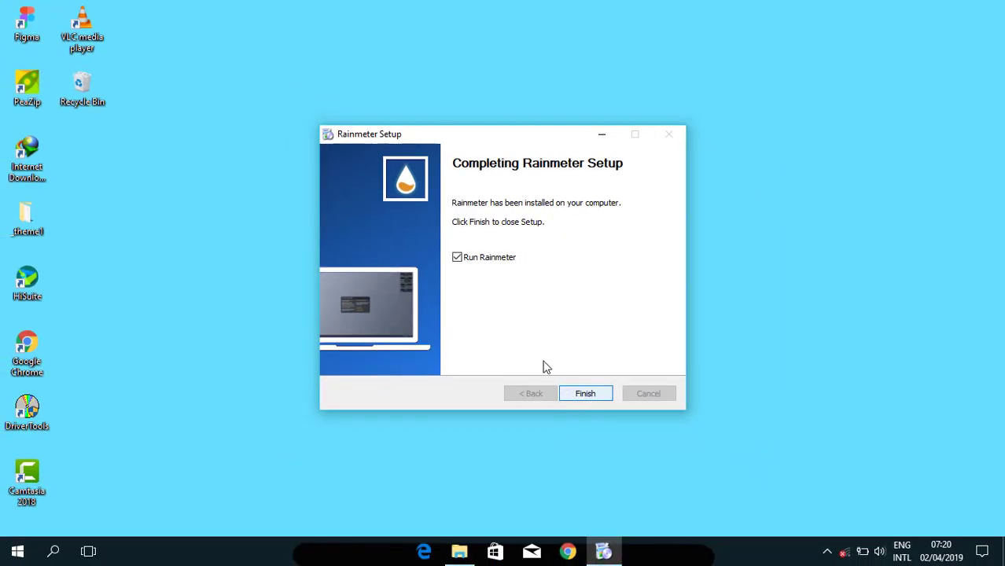
click(589, 395)
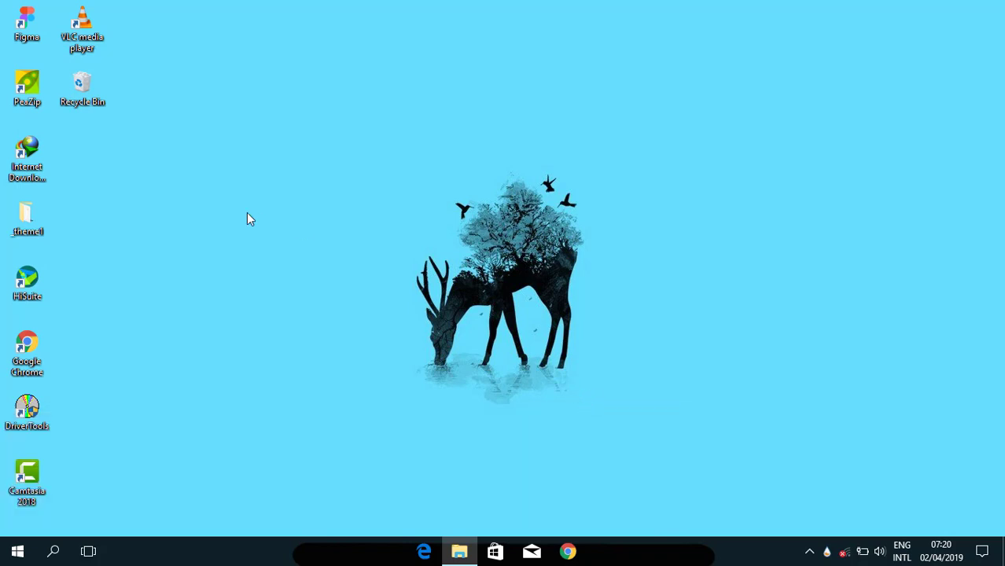
Hide all the desktop icons.
right_click(225, 52)
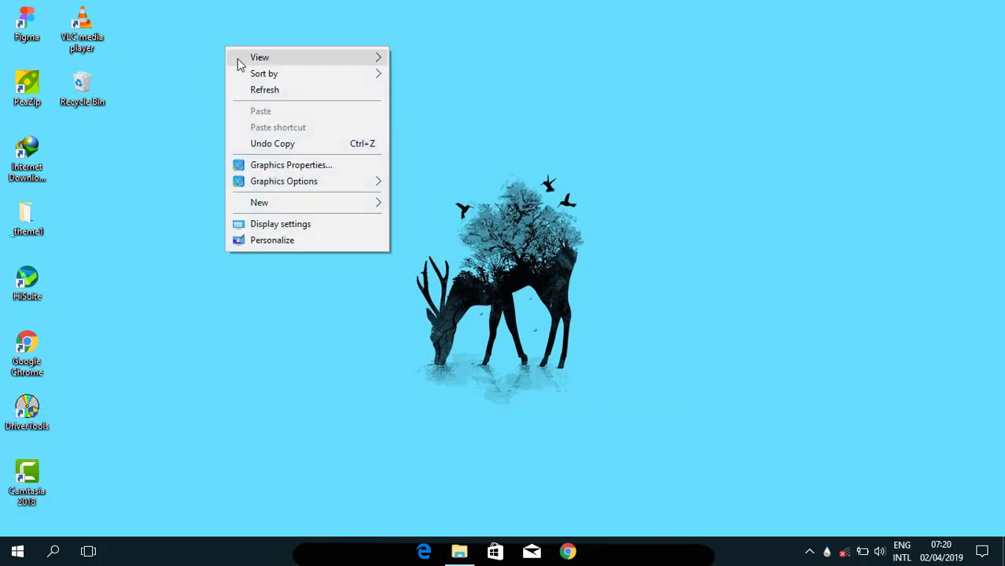
mouse_move(310, 55)
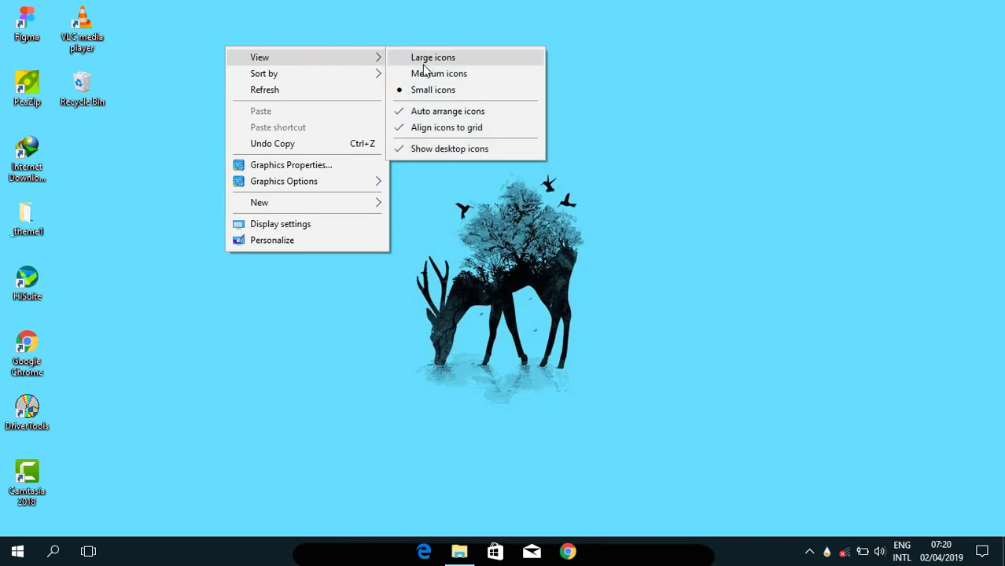
click(434, 156)
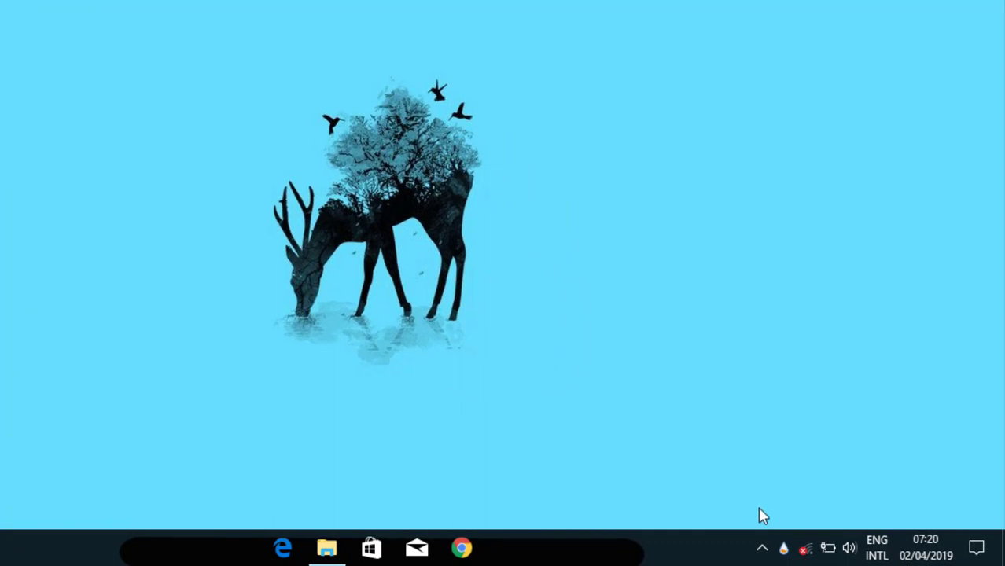
Open the Rainmeter manager, examine the contents of the illustro skin folder, and minimize the window.
click(783, 549)
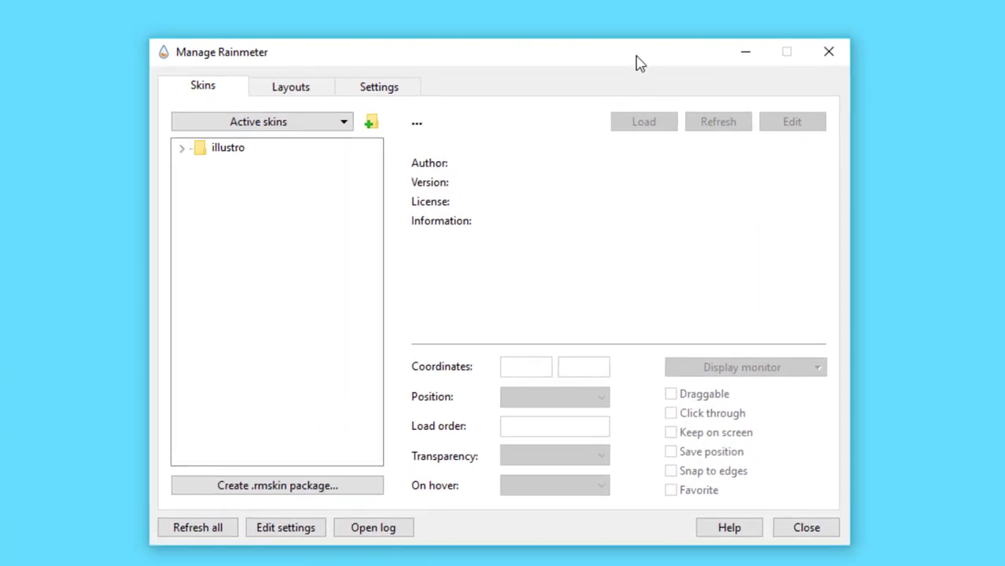
click(182, 150)
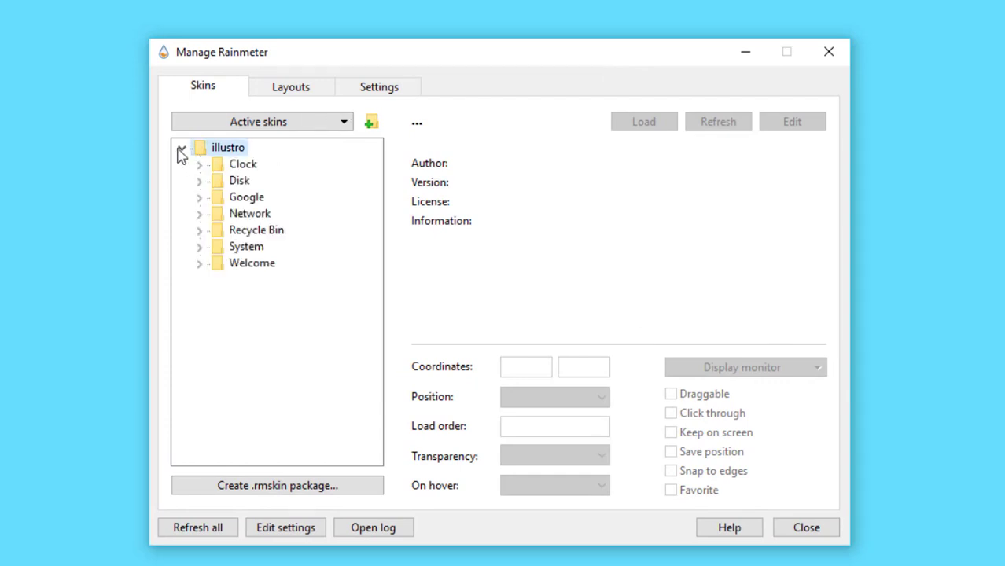
click(181, 149)
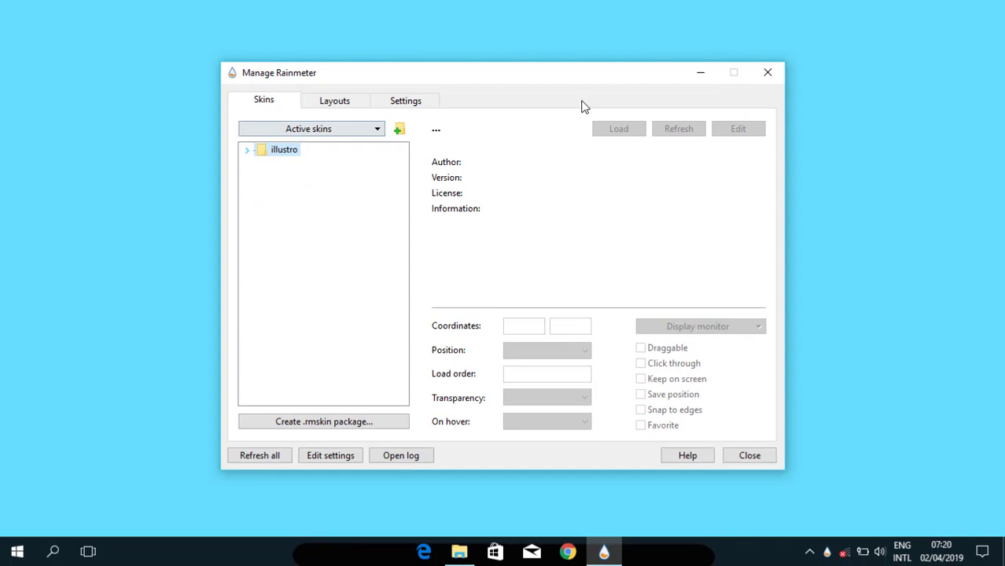
click(701, 73)
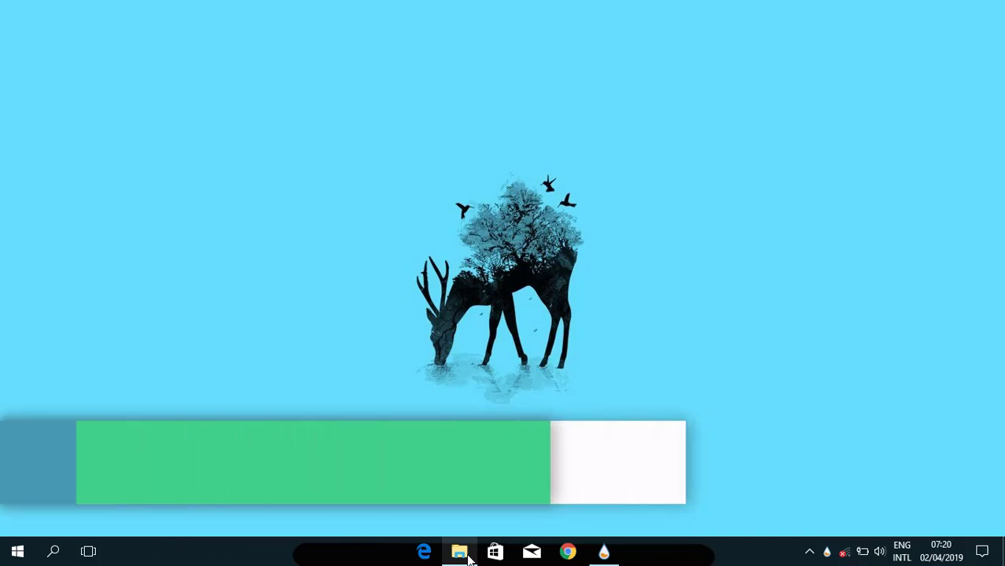
Install the TranslucentTaskbar skin from translucenttaskbar.rmskin in the _theme1 folder.
click(464, 553)
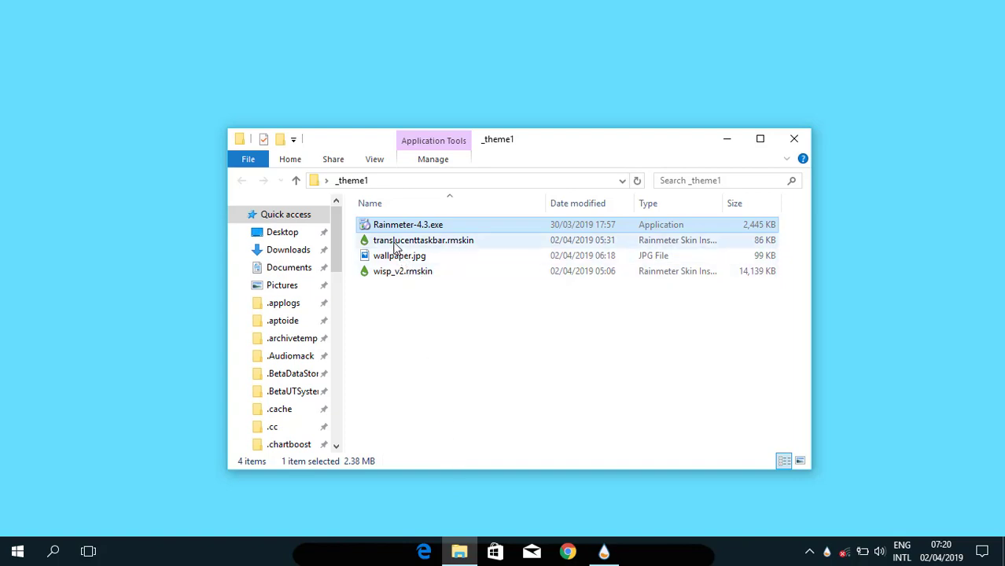
double_click(391, 244)
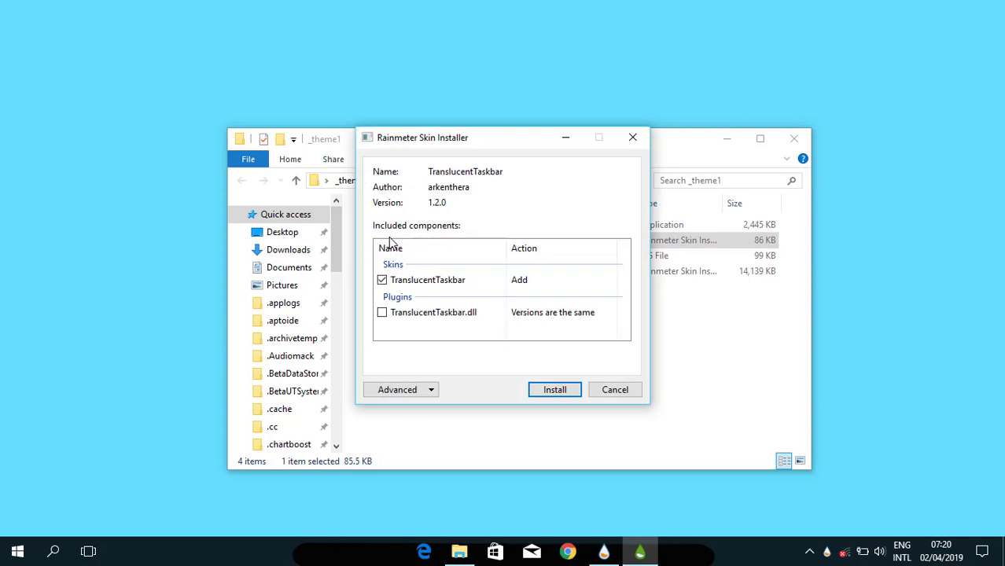
click(541, 391)
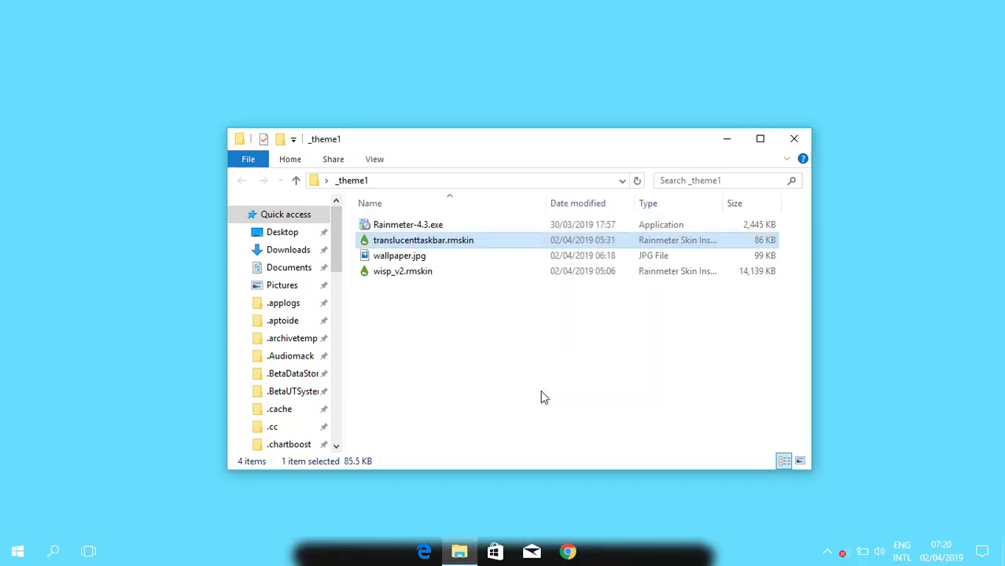
Install the Wisp skin from wisp_v2.rmskin in the _theme1 folder, applying its included layout.
click(727, 140)
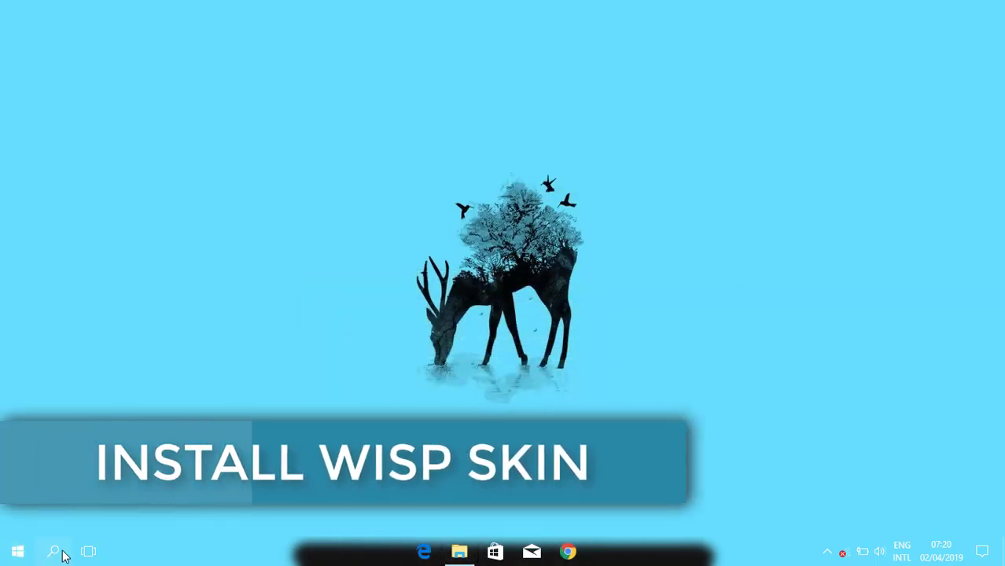
click(461, 551)
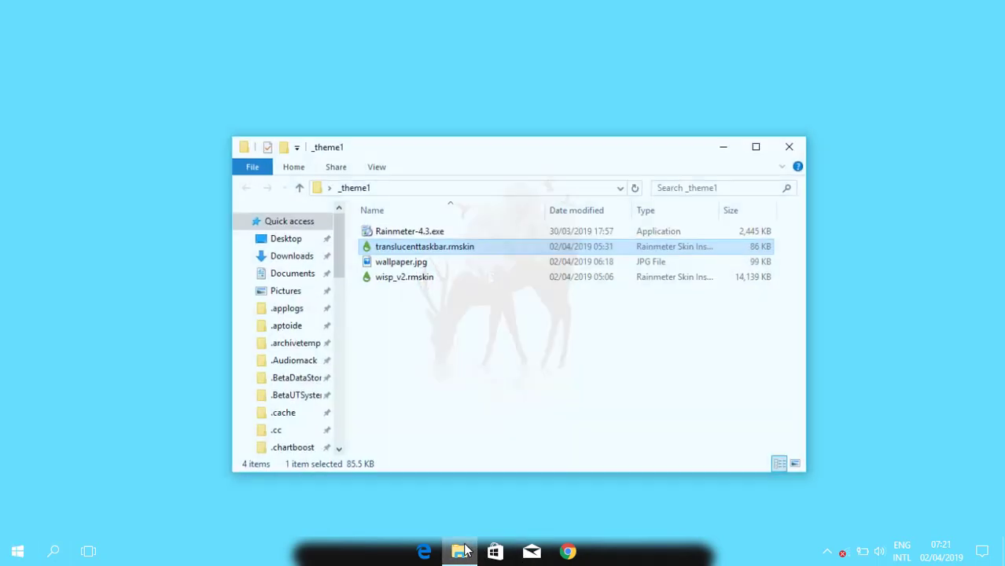
double_click(386, 275)
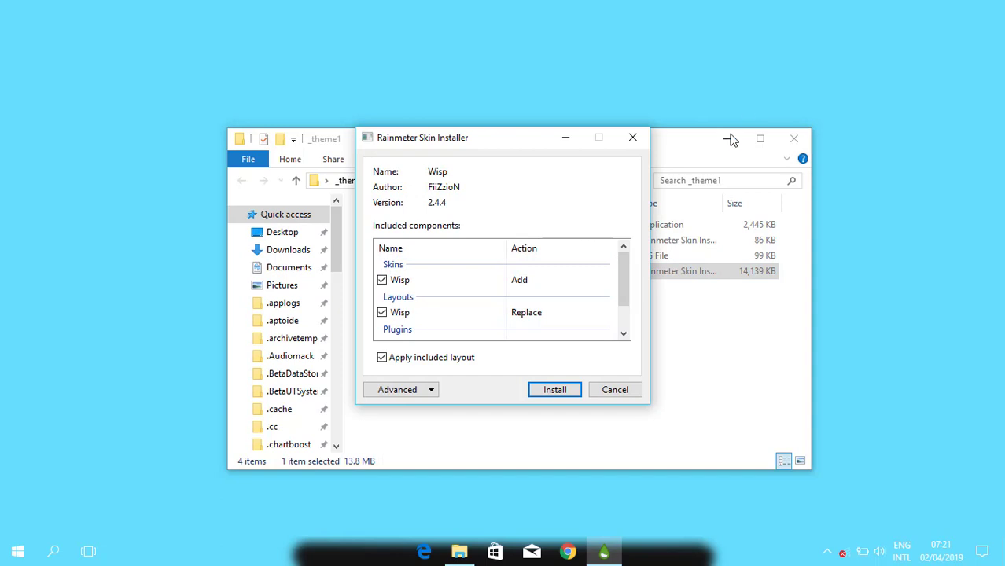
click(728, 139)
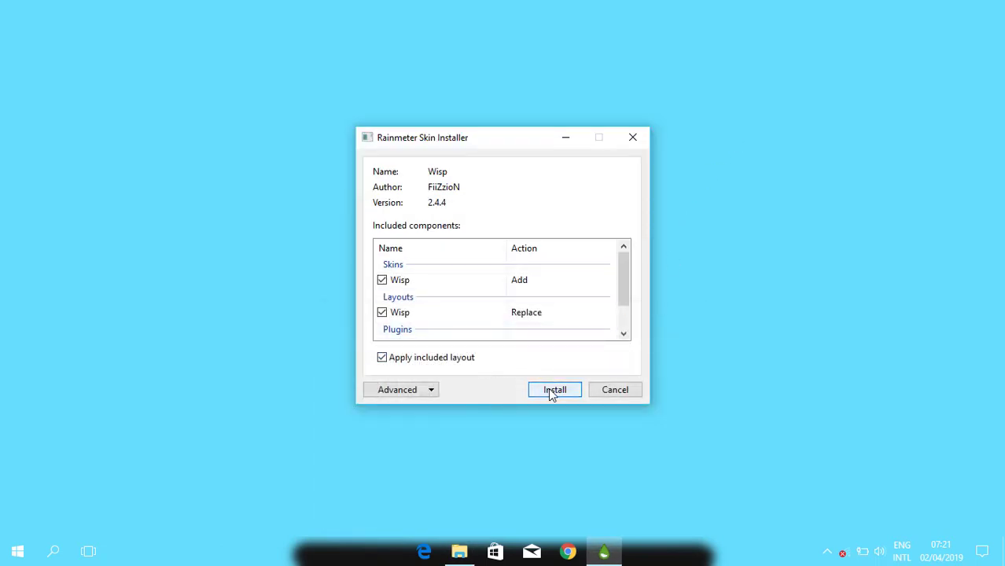
click(555, 390)
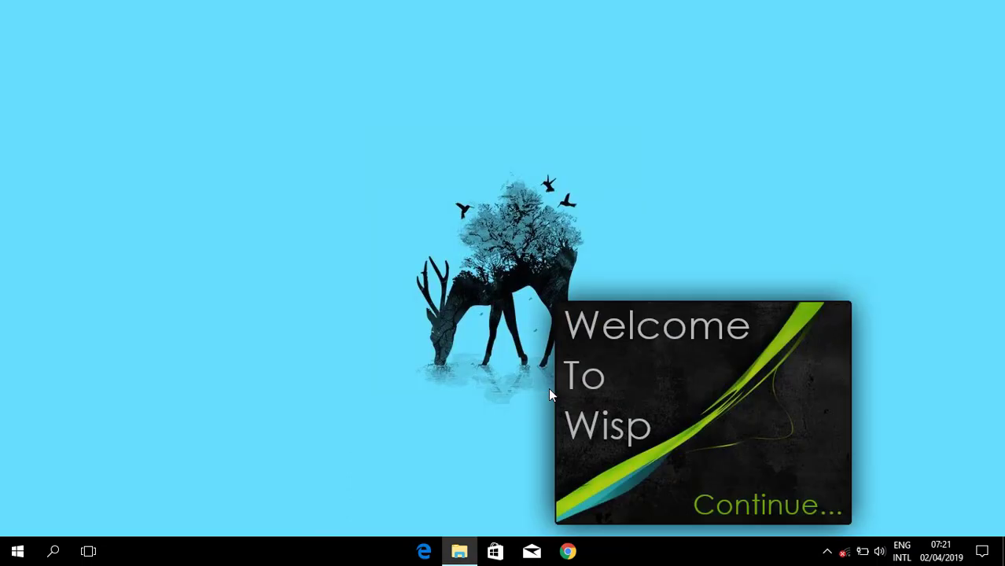
Set the Wisp resolution to 1366x768 and its colour theme to Red in the welcome setup.
click(752, 505)
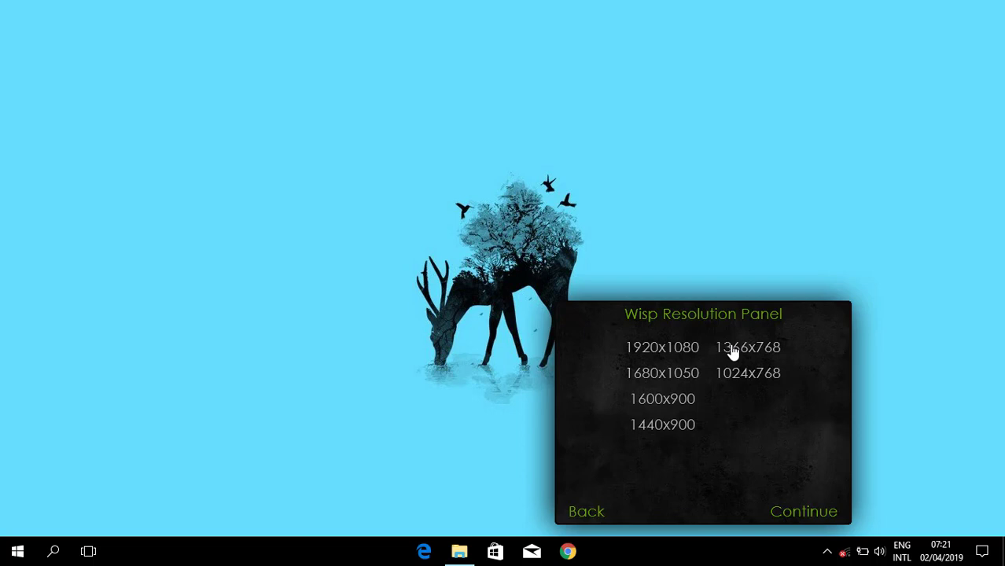
click(804, 520)
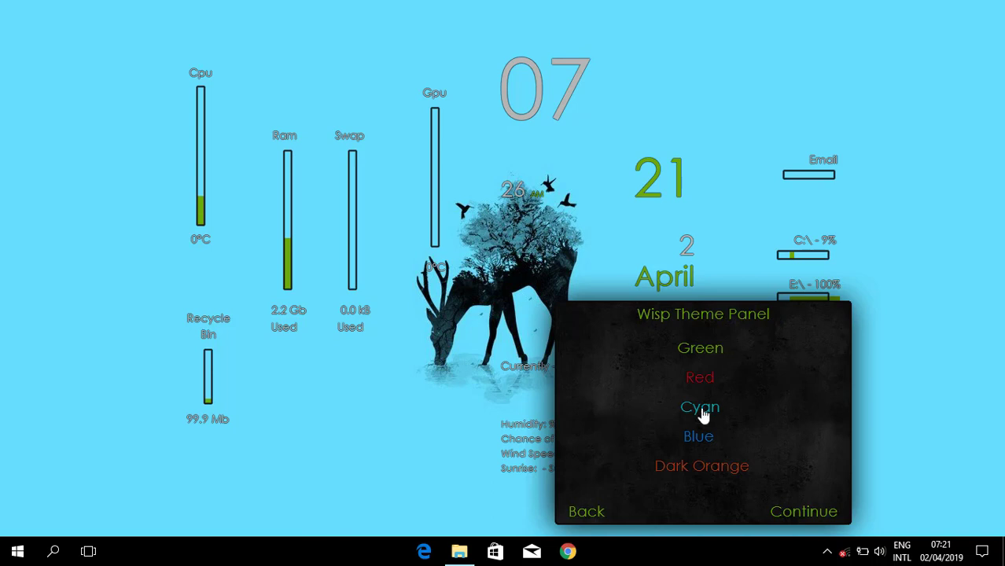
click(698, 379)
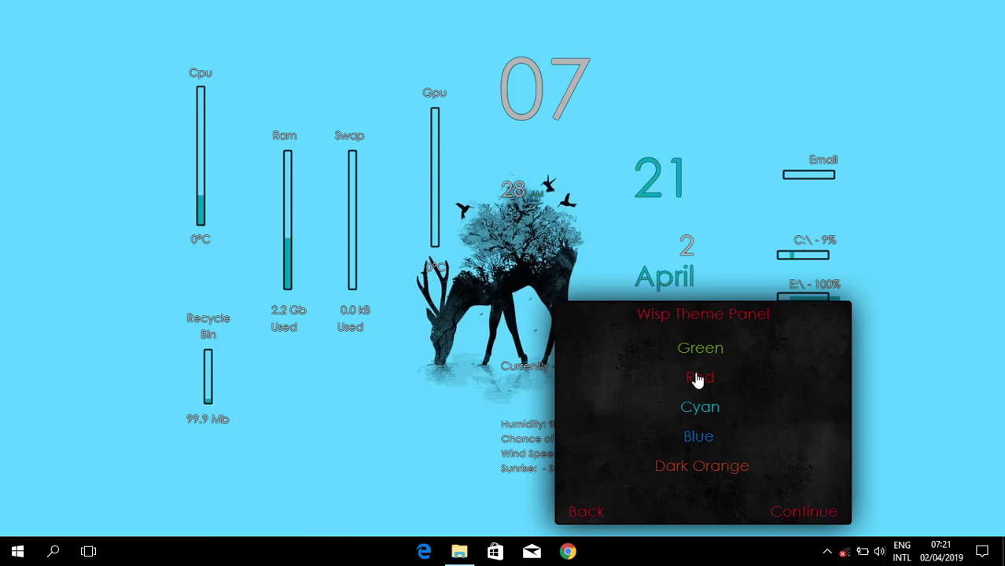
click(787, 513)
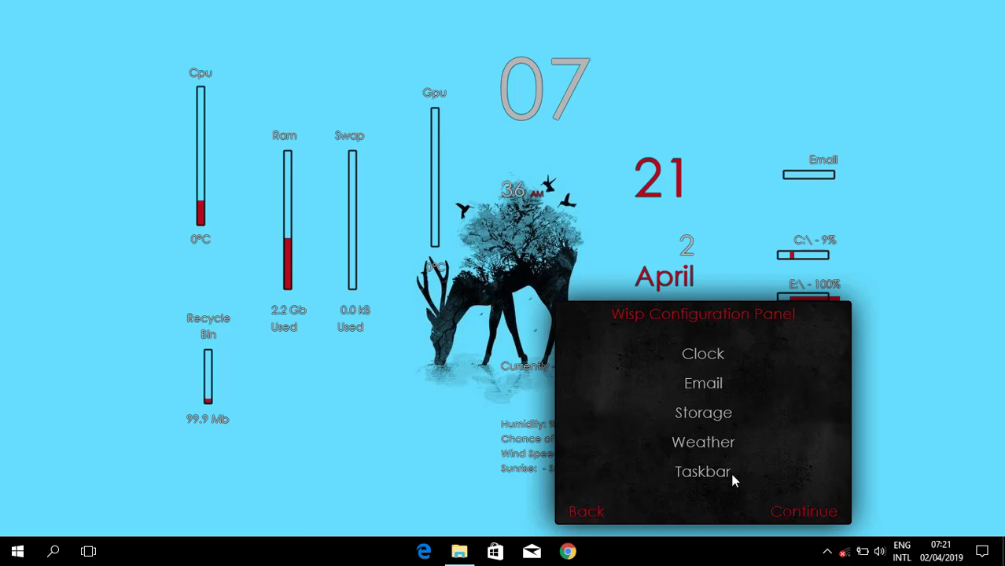
Look through the Taskbar and Storage pages of the Wisp configuration panel, and unload the panel's skin.
click(711, 478)
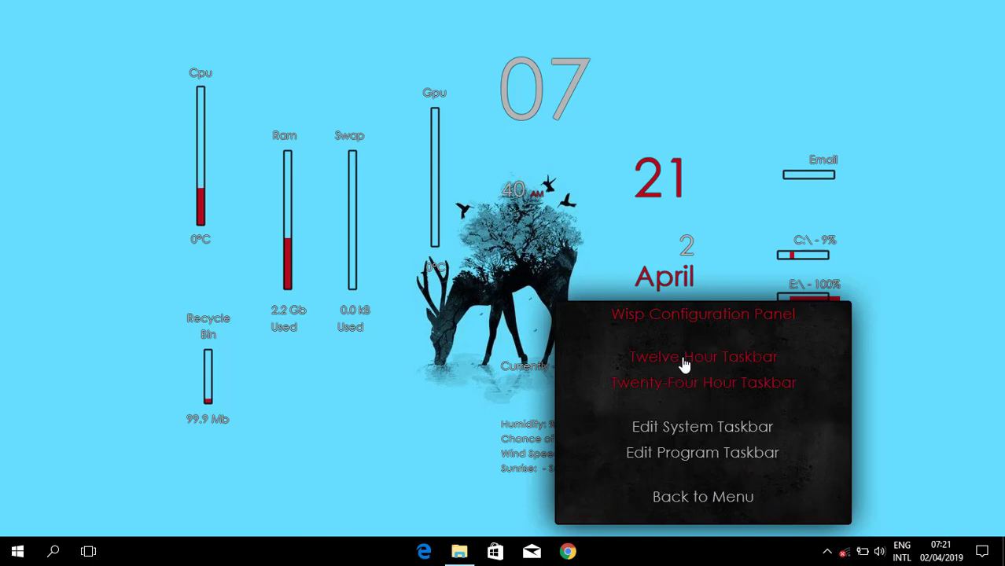
click(706, 510)
click(704, 416)
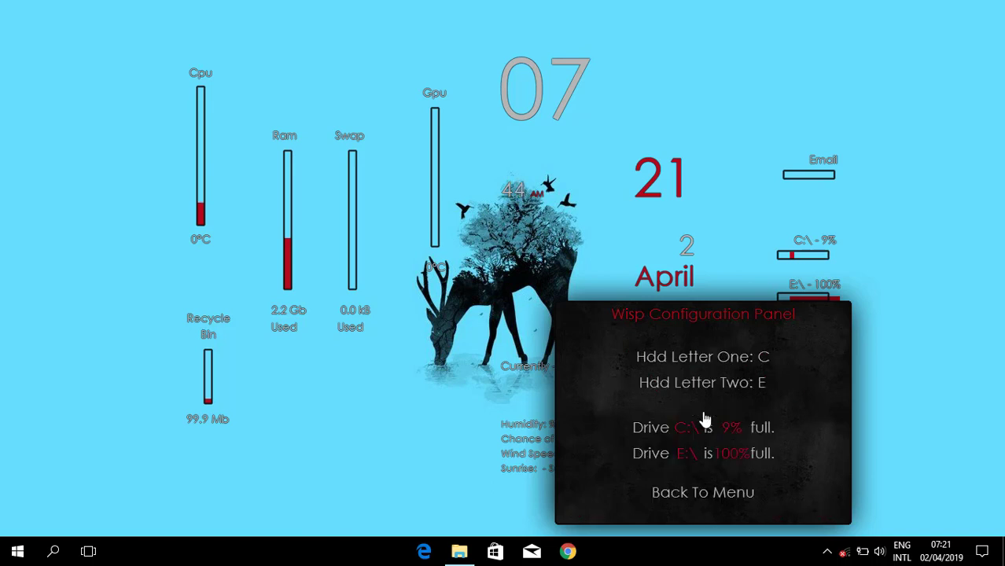
click(708, 492)
right_click(777, 387)
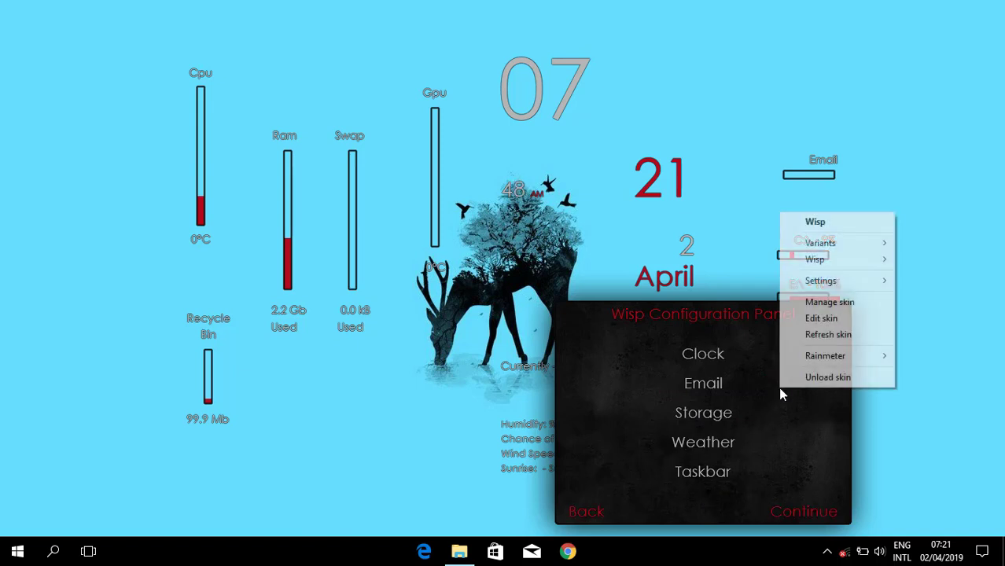
click(799, 378)
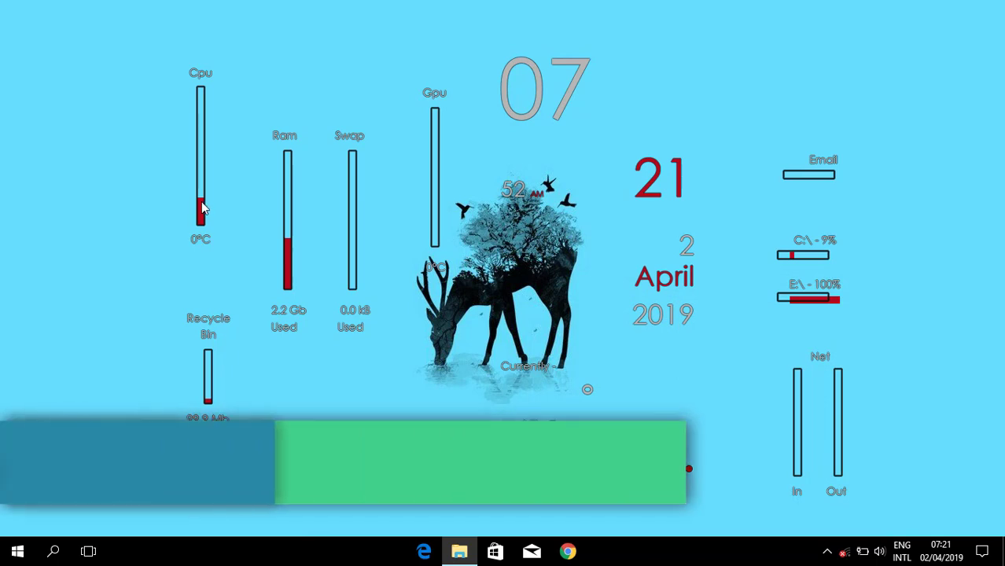
Line up the Cpu, Ram, Swap and Recycle Bin meters in a row beside the deer's head, with the Gpu meter lower beside the Recycle Bin.
drag(199, 211, 122, 337)
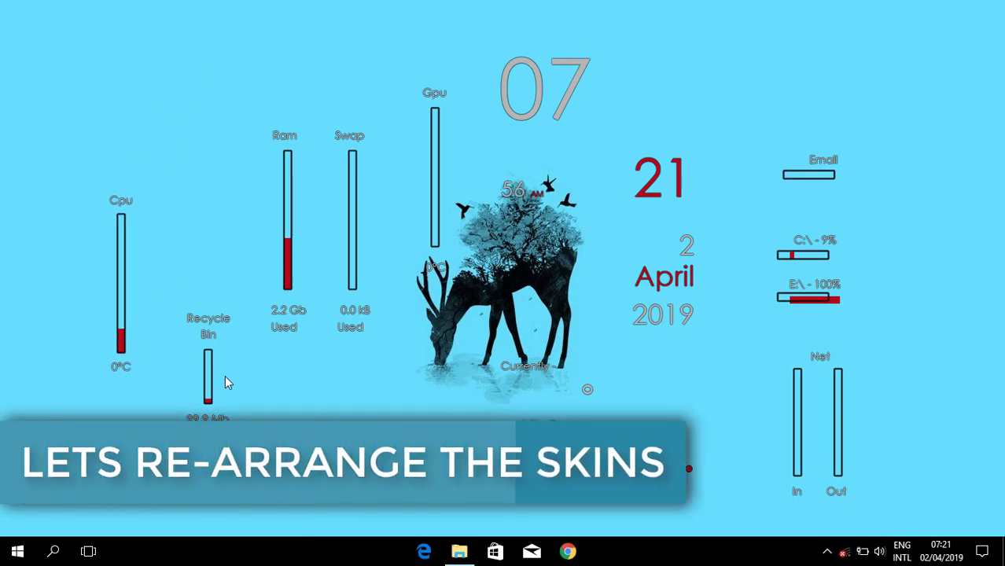
drag(206, 386, 430, 427)
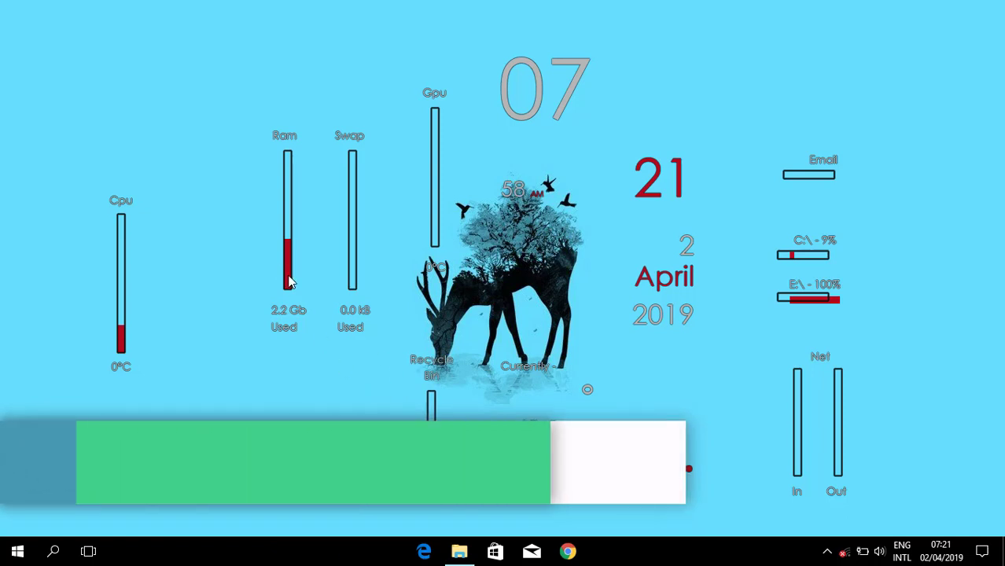
drag(283, 283, 181, 343)
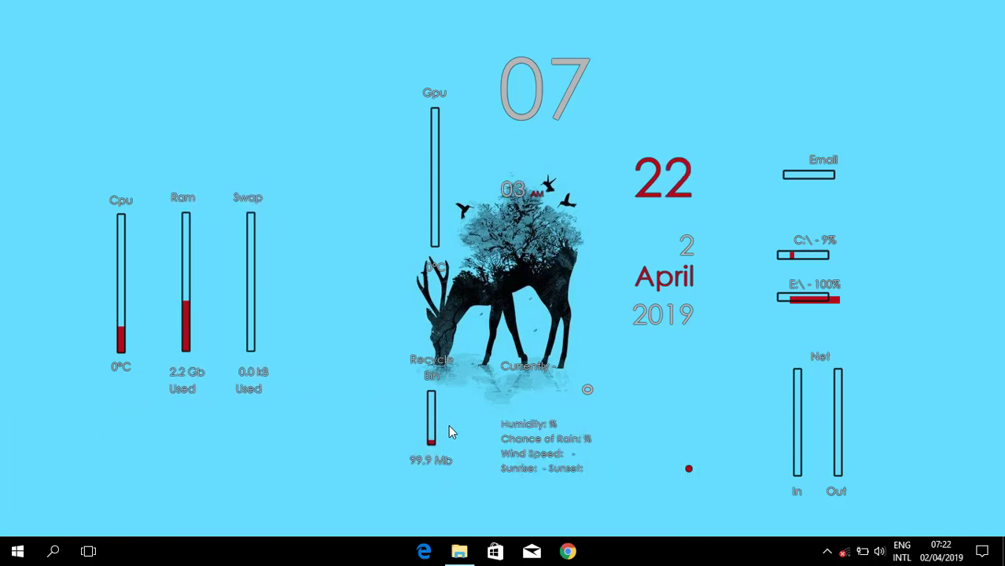
drag(430, 428, 314, 333)
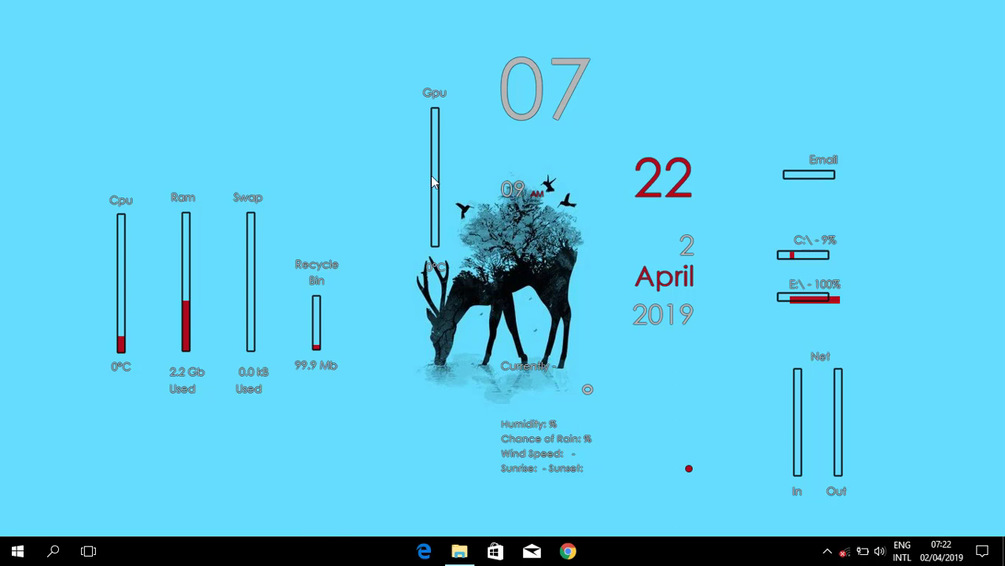
drag(433, 175, 384, 416)
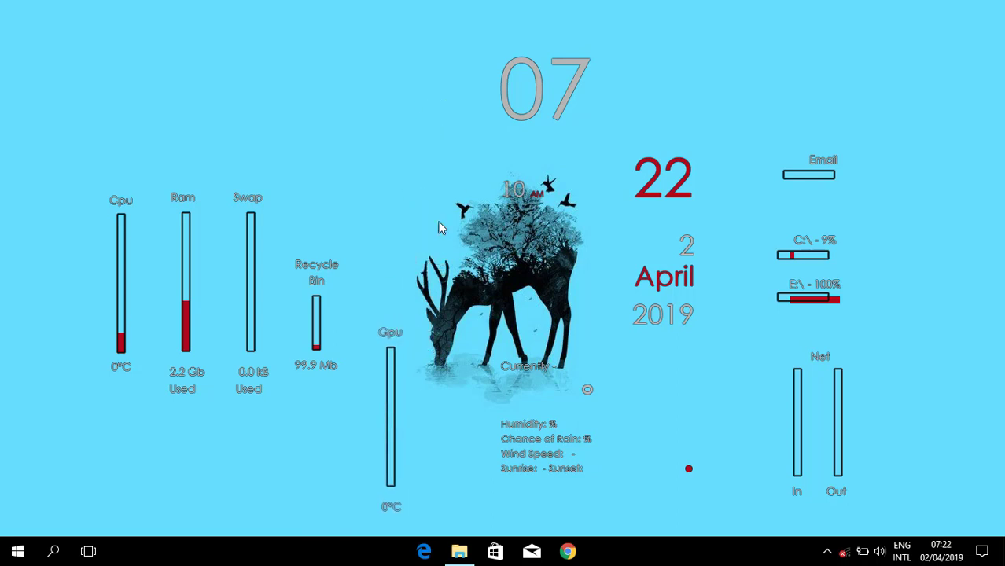
Centre the clock above the deer, place the date above its minutes, and move the weather skin above the Cpu and Ram meters.
drag(535, 109, 474, 96)
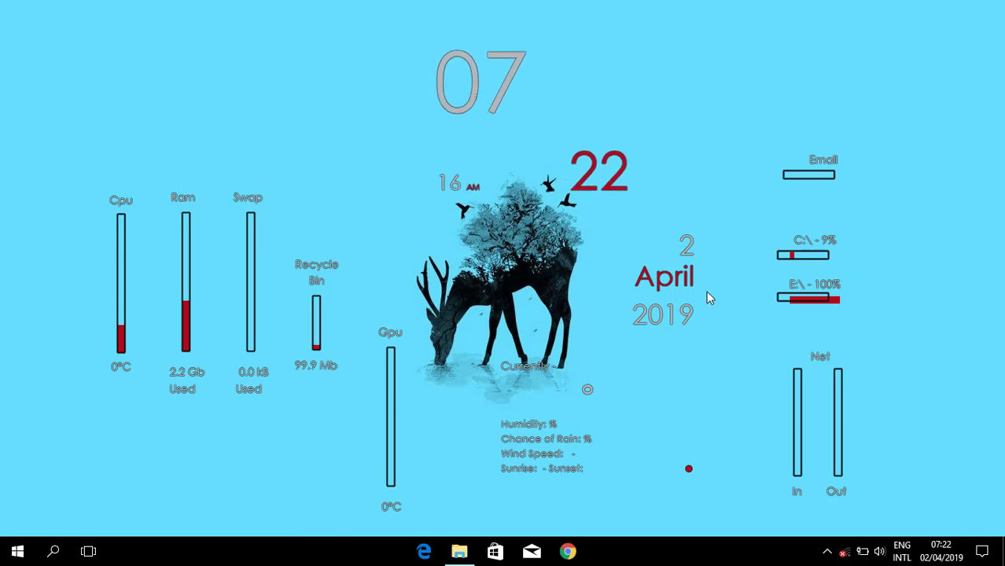
drag(680, 281, 616, 77)
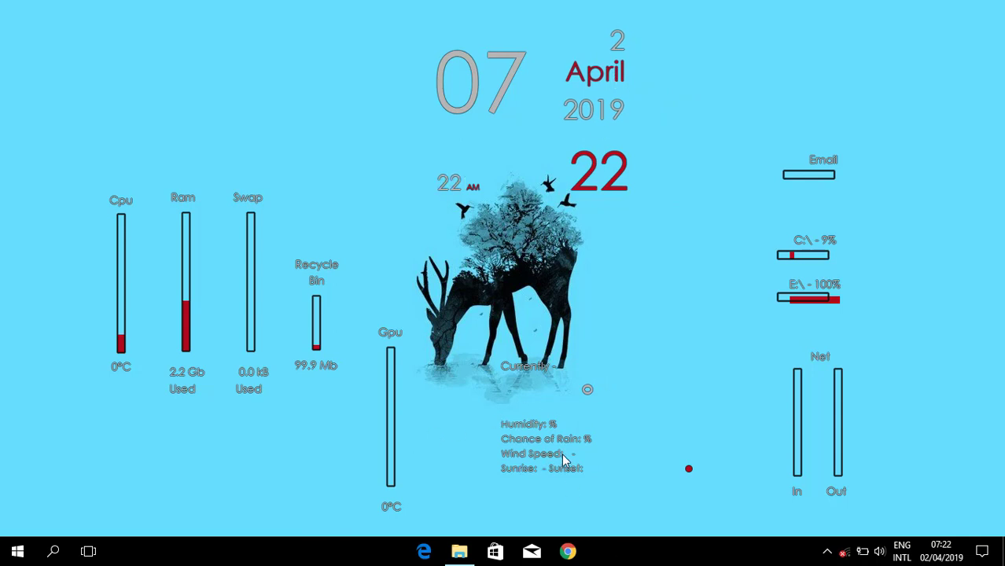
drag(515, 455, 150, 144)
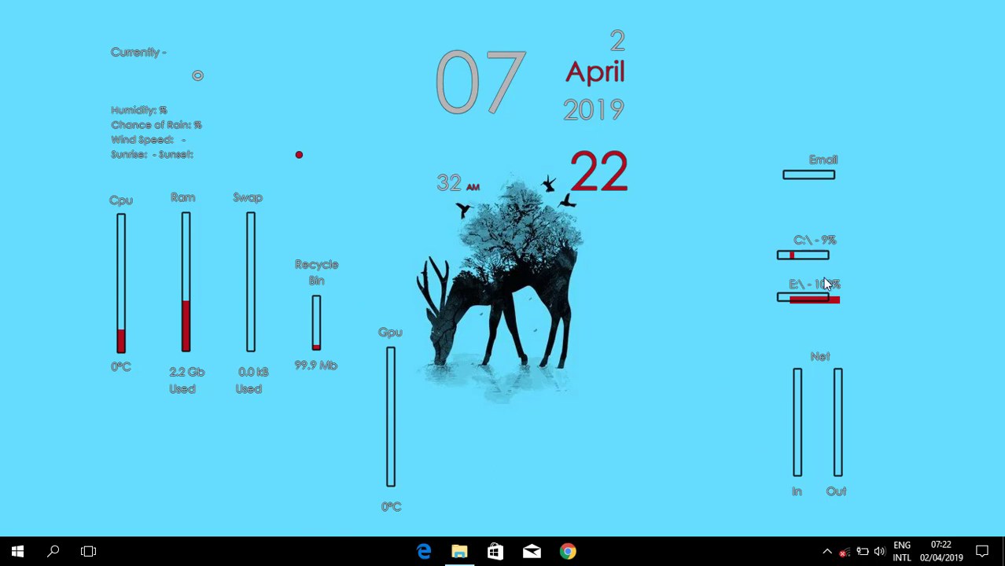
Stack the Email and drive meters on the deer's tail side, and align the Net and Gpu meters side by side beneath them.
drag(806, 169, 757, 61)
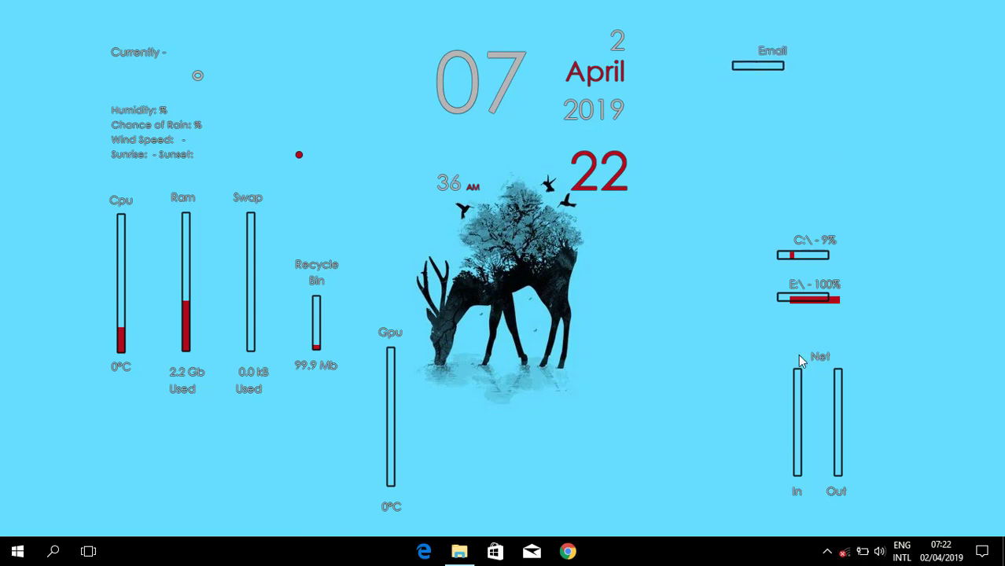
drag(804, 308, 763, 169)
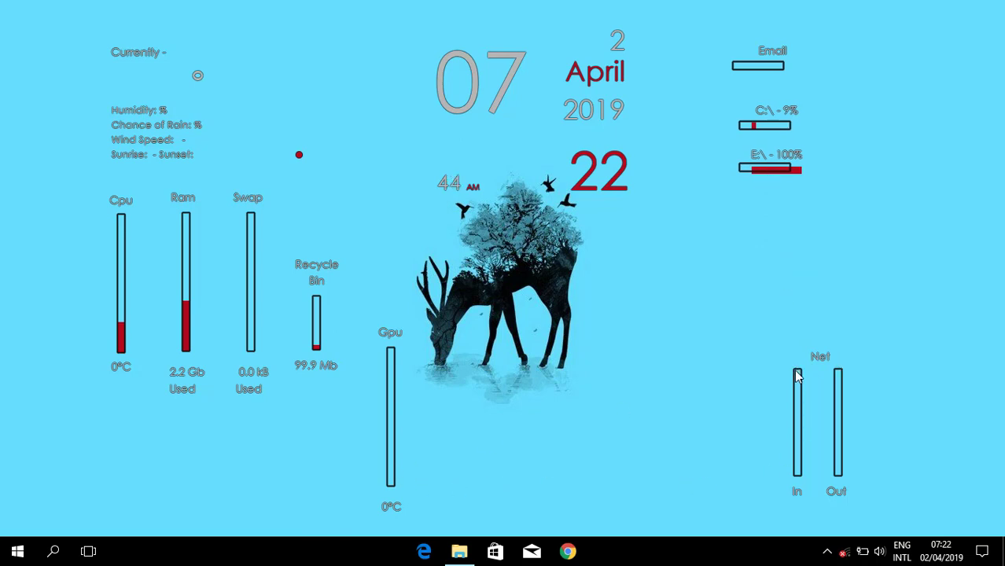
drag(825, 356, 679, 248)
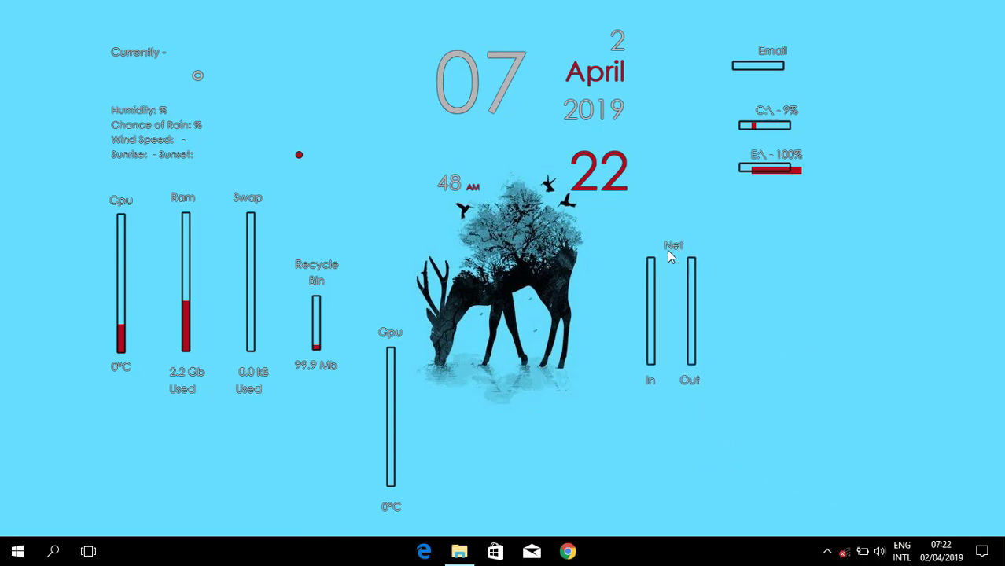
drag(396, 491, 806, 375)
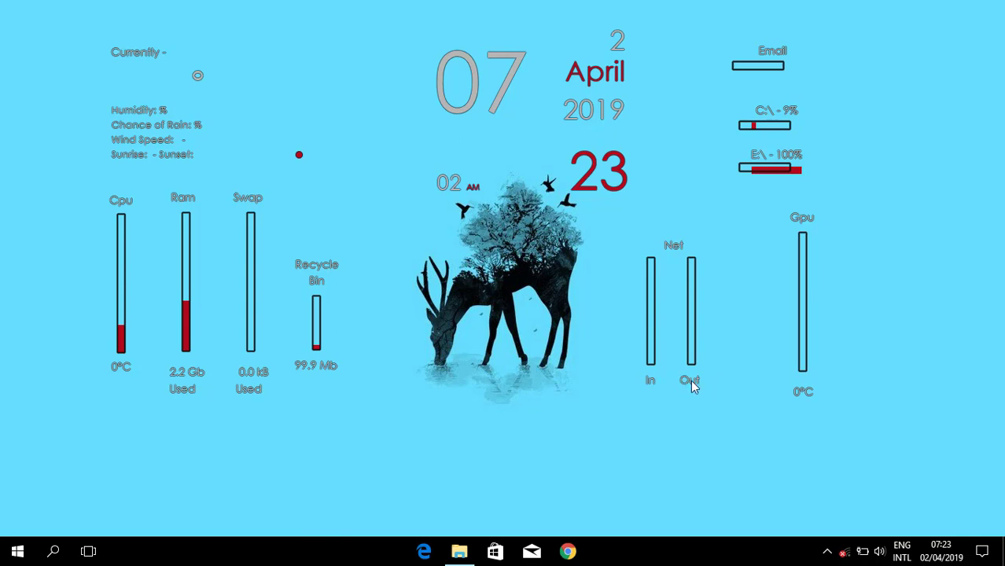
drag(691, 380, 737, 383)
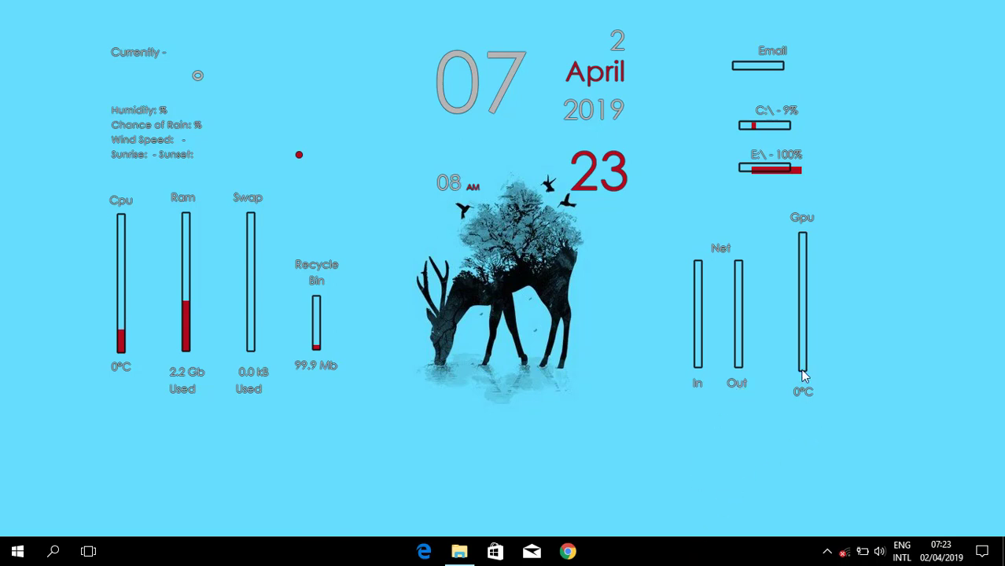
drag(796, 389, 796, 387)
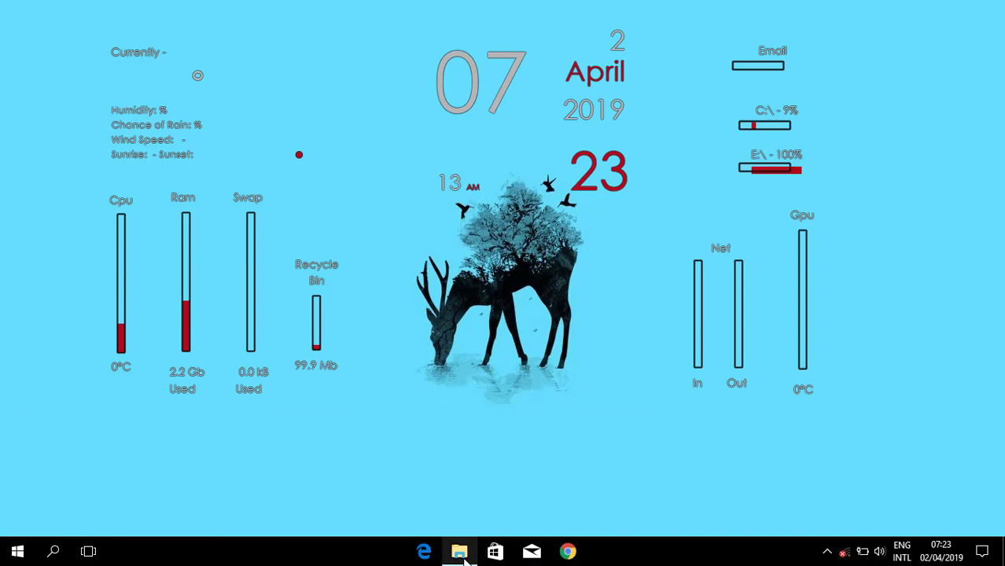
Load the TranslucentTaskbar skin's Sample.ini in the Rainmeter manager and close the manager.
click(826, 555)
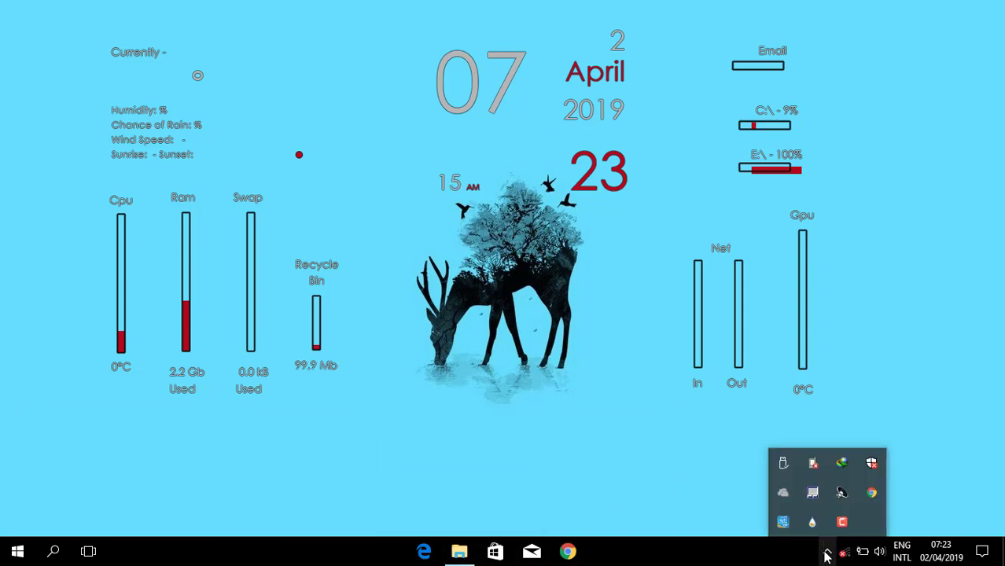
click(812, 525)
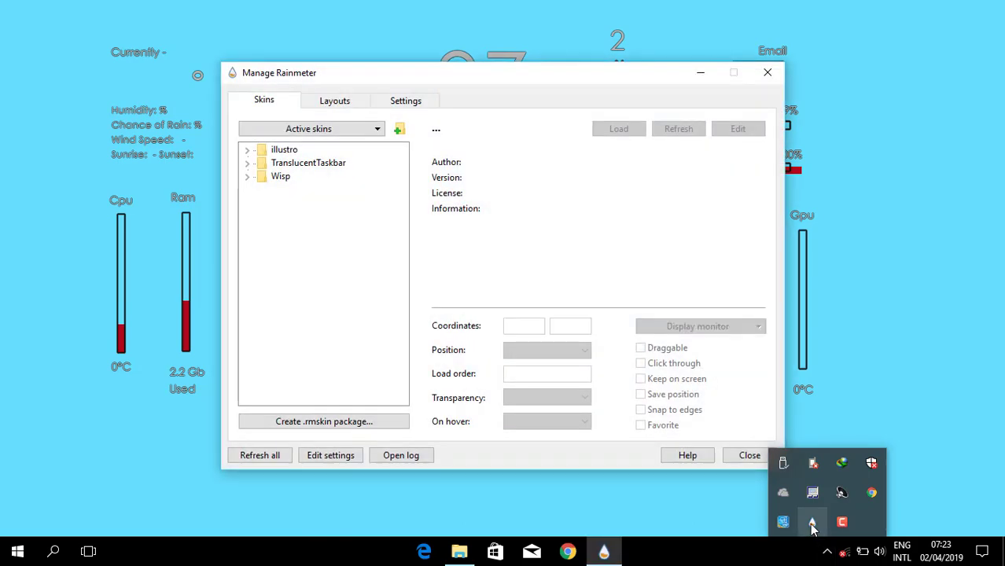
click(248, 164)
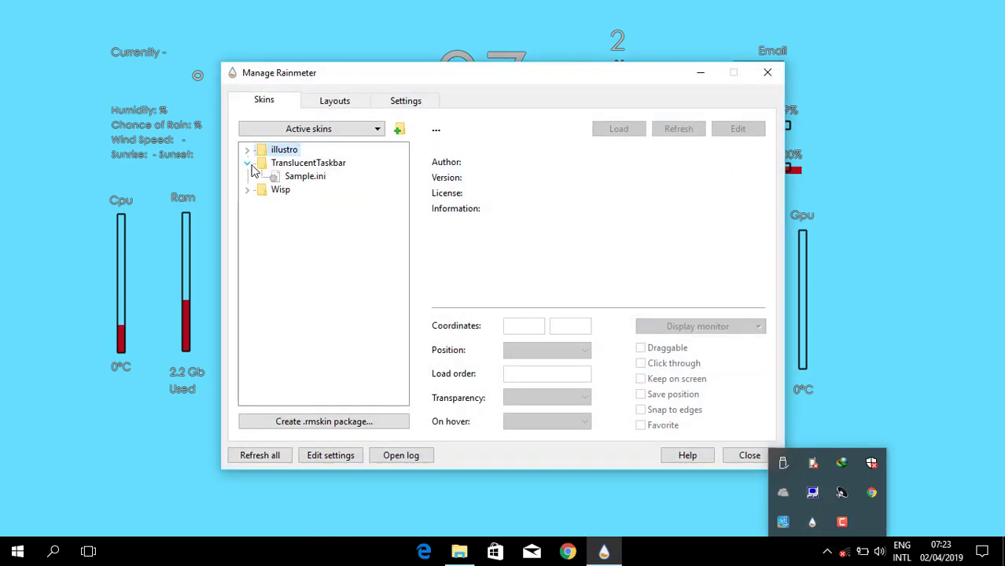
double_click(300, 179)
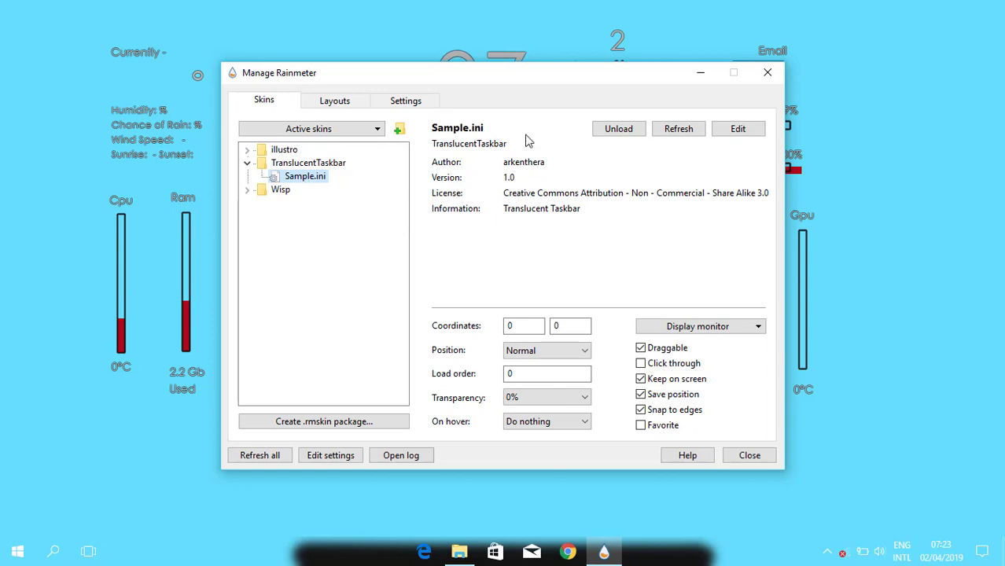
click(769, 74)
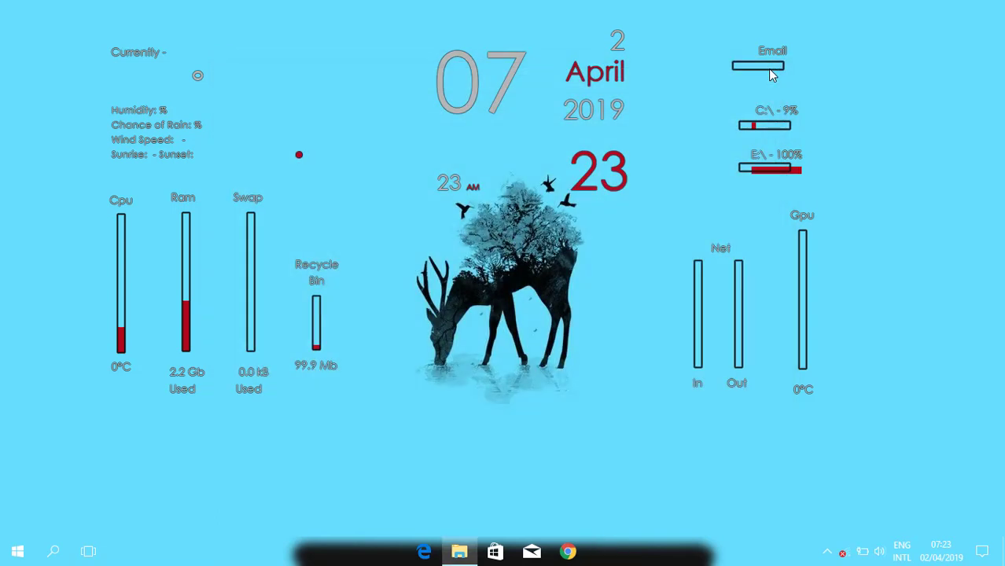